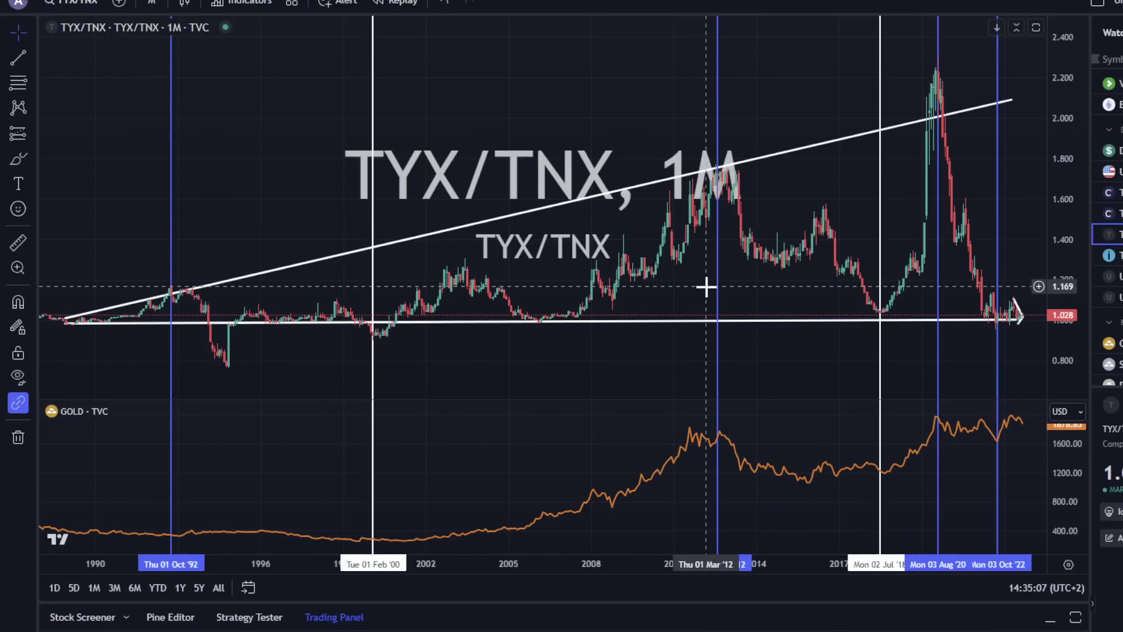
Switch the chart to the US02Y/US10Y ratio and on to the inverse US10Y/US02Y ratio
{"action": "scroll", "coordinate": [605, 308], "scroll_direction": "up", "scroll_amount": 2}
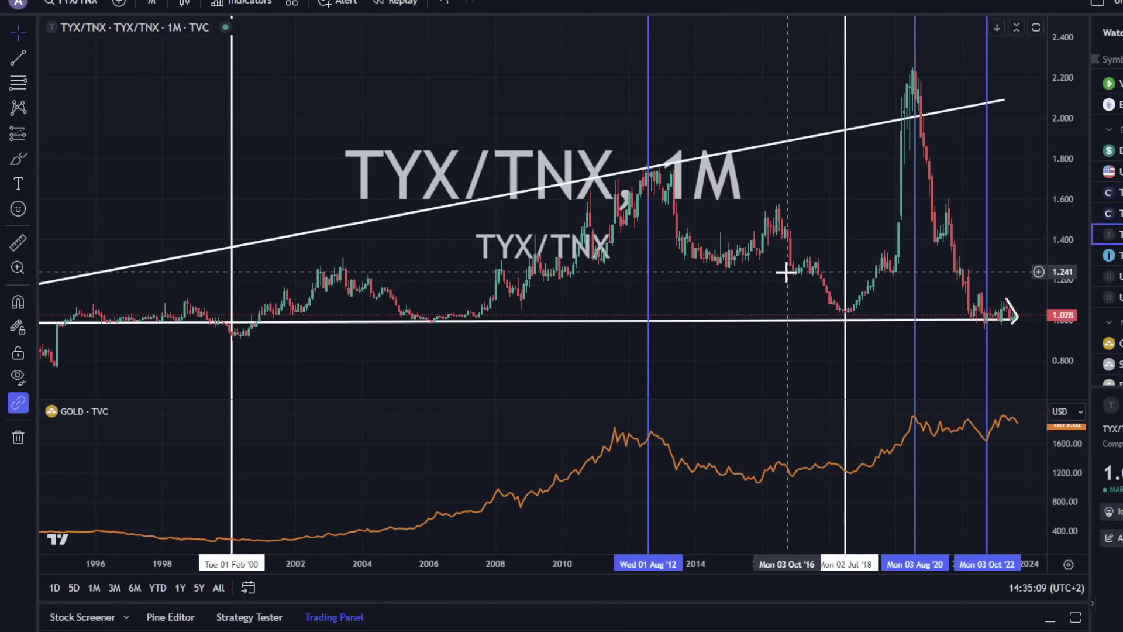
{"action": "scroll", "coordinate": [548, 313], "scroll_direction": "down", "scroll_amount": 2}
{"action": "key", "text": "Down"}
{"action": "key", "text": "Down"}
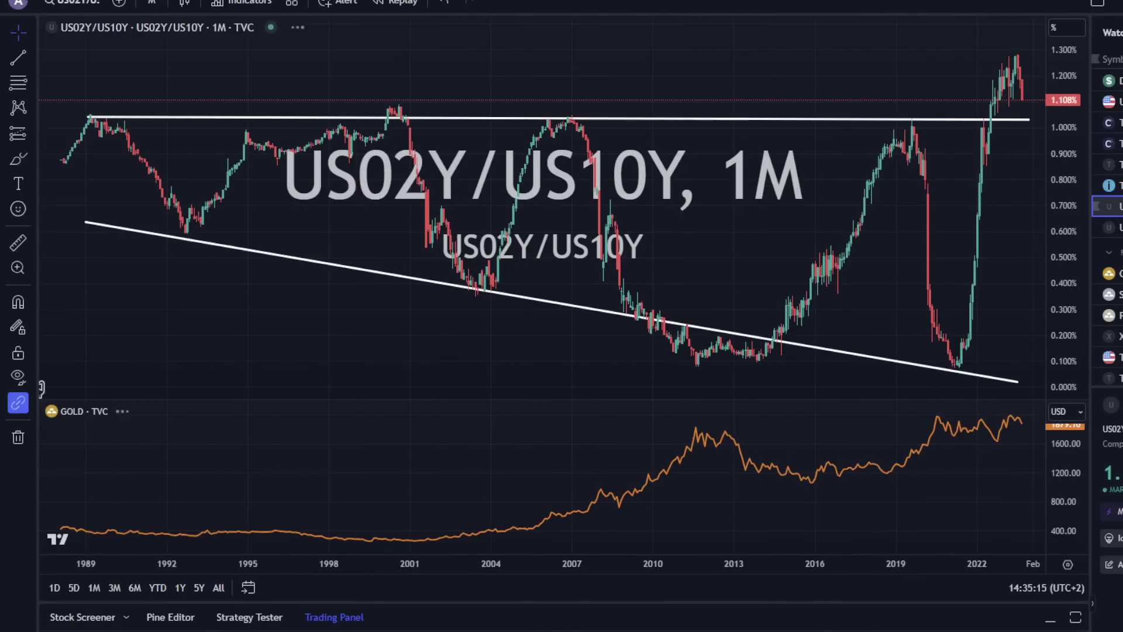
{"action": "scroll", "coordinate": [665, 231], "scroll_direction": "down", "scroll_amount": 3}
{"action": "scroll", "coordinate": [665, 231], "scroll_direction": "down", "scroll_amount": 2}
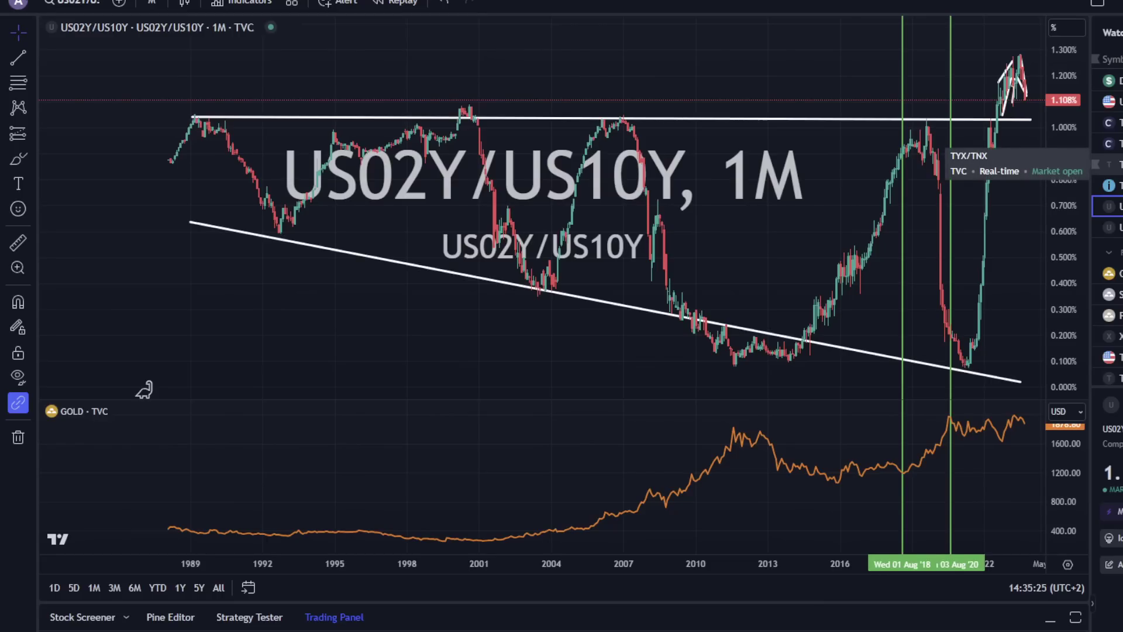
{"action": "left_click", "coordinate": [1111, 227]}
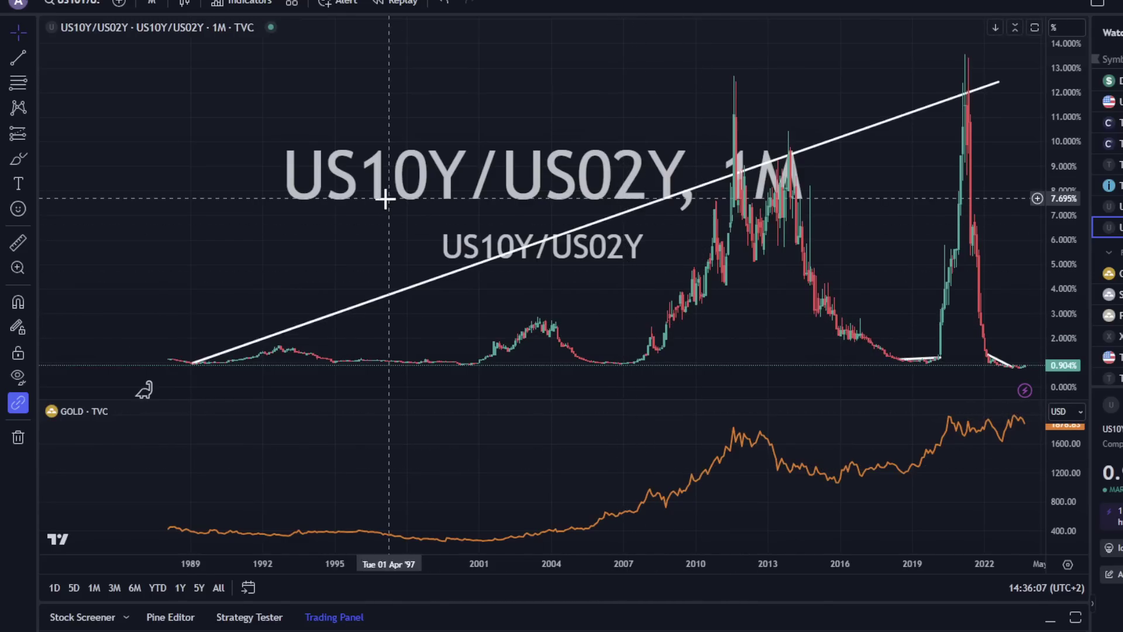
Brush a wave over the US10Y/US02Y cycles from 1989 plus arrows beside the last rise and fall, and undo them all
{"action": "left_click", "coordinate": [17, 157]}
{"action": "mouse_move", "coordinate": [195, 362]}
{"action": "left_mouse_down"}
{"action": "mouse_move", "coordinate": [283, 344]}
{"action": "mouse_move", "coordinate": [328, 366]}
{"action": "mouse_move", "coordinate": [439, 371]}
{"action": "mouse_move", "coordinate": [526, 327]}
{"action": "mouse_move", "coordinate": [626, 358]}
{"action": "mouse_move", "coordinate": [769, 146]}
{"action": "mouse_move", "coordinate": [822, 288]}
{"action": "mouse_move", "coordinate": [919, 361]}
{"action": "mouse_move", "coordinate": [967, 92]}
{"action": "mouse_move", "coordinate": [975, 246]}
{"action": "mouse_move", "coordinate": [1001, 354]}
{"action": "mouse_move", "coordinate": [1022, 367]}
{"action": "left_mouse_up"}
{"action": "mouse_move", "coordinate": [1004, 111]}
{"action": "left_mouse_down"}
{"action": "mouse_move", "coordinate": [1020, 228]}
{"action": "mouse_move", "coordinate": [1010, 260]}
{"action": "mouse_move", "coordinate": [1036, 257]}
{"action": "left_mouse_up"}
{"action": "mouse_move", "coordinate": [881, 324]}
{"action": "left_mouse_down"}
{"action": "mouse_move", "coordinate": [929, 228]}
{"action": "mouse_move", "coordinate": [927, 169]}
{"action": "mouse_move", "coordinate": [961, 177]}
{"action": "left_mouse_up"}
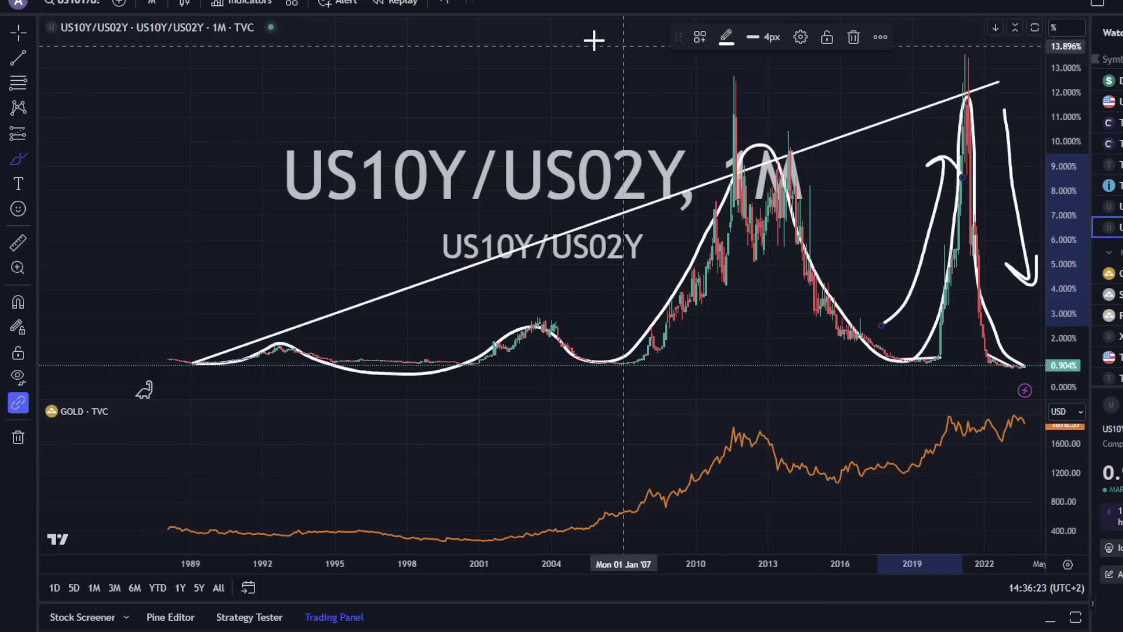
{"action": "left_click", "coordinate": [445, 6]}
{"action": "left_click", "coordinate": [445, 8]}
{"action": "left_click", "coordinate": [445, 8]}
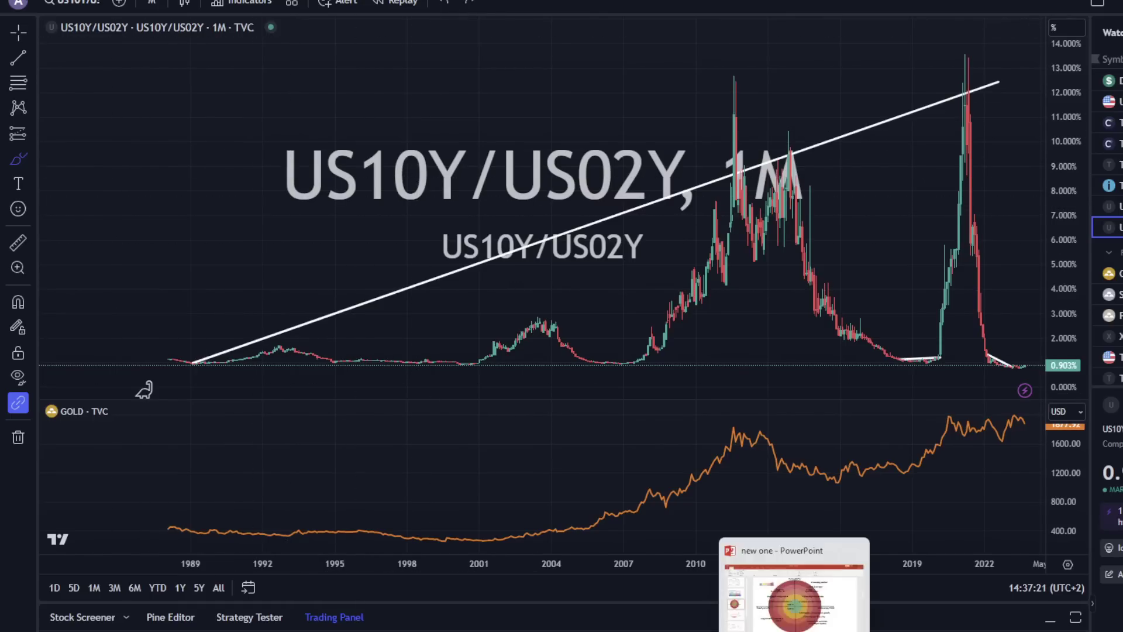
Switch to the PowerPoint presentation "new one" and bring up another slide
{"action": "left_click", "coordinate": [790, 585]}
{"action": "left_click", "coordinate": [109, 114]}
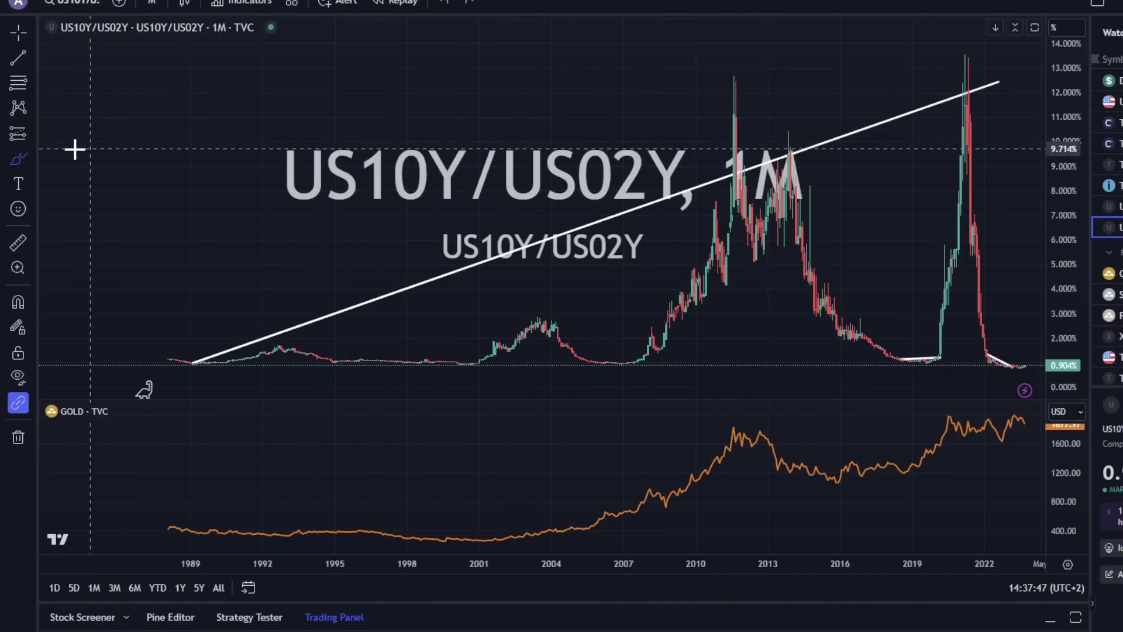
Circle US02Y in the chart's watermark with the brush and undo the circle
{"action": "mouse_move", "coordinate": [680, 139]}
{"action": "left_mouse_down"}
{"action": "mouse_move", "coordinate": [485, 158]}
{"action": "mouse_move", "coordinate": [631, 229]}
{"action": "mouse_move", "coordinate": [677, 141]}
{"action": "left_mouse_up"}
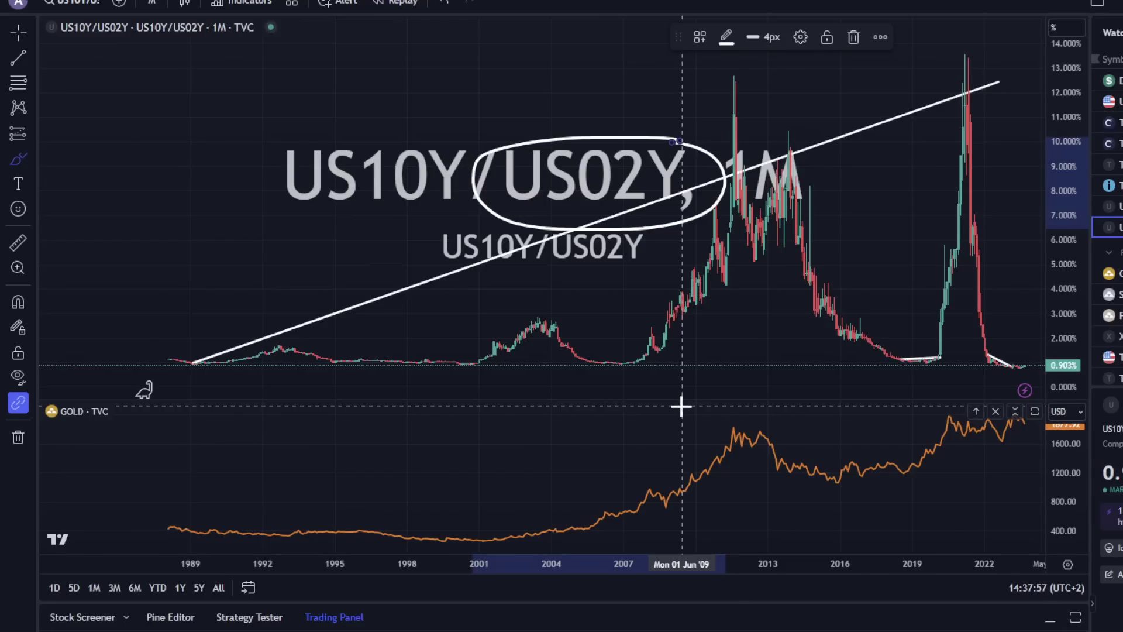
{"action": "left_click", "coordinate": [449, 4]}
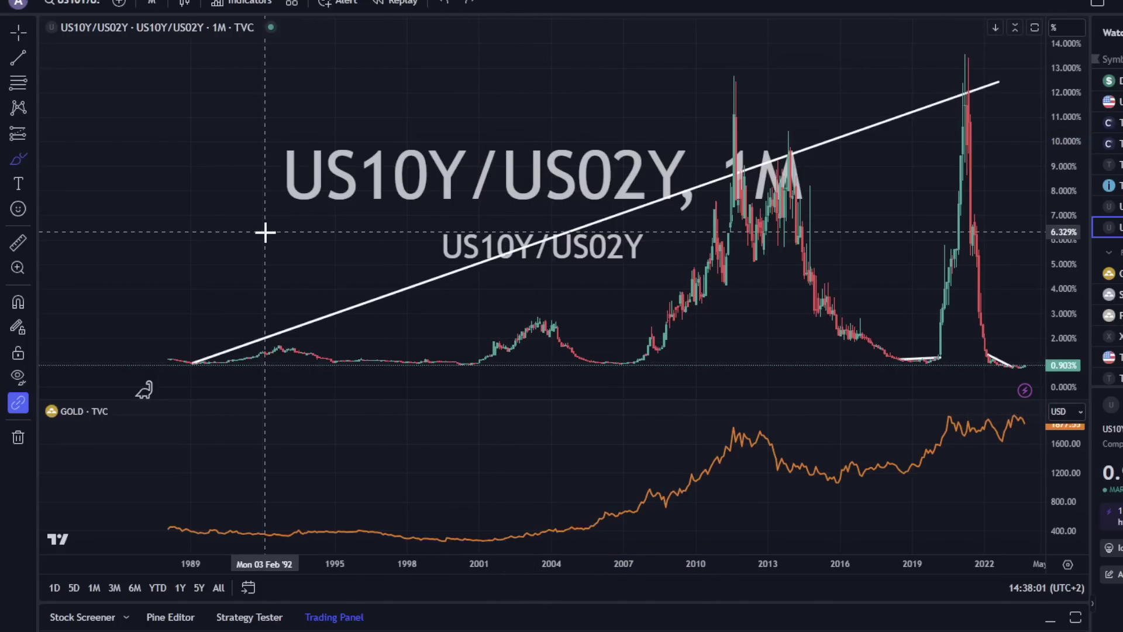
Circle the 1989–1990 low of the US10Y/US02Y chart with the brush and undo the circle
{"action": "left_click_drag", "start_coordinate": [547, 333], "coordinate": [887, 302]}
{"action": "scroll", "coordinate": [907, 296], "scroll_direction": "up", "scroll_amount": 5}
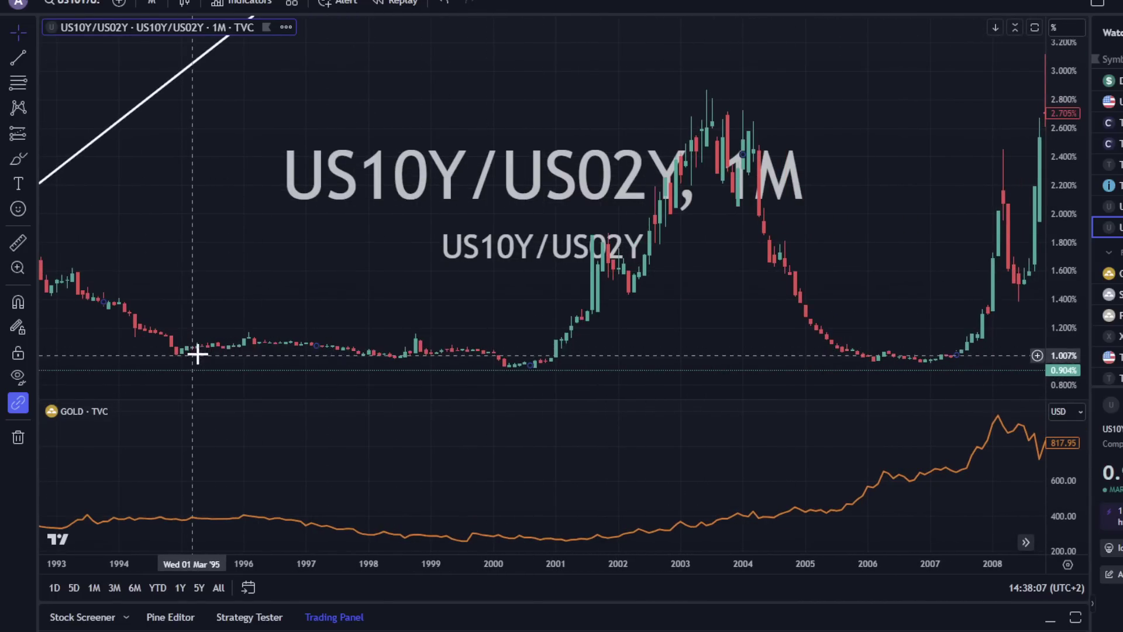
{"action": "scroll", "coordinate": [442, 254], "scroll_direction": "down", "scroll_amount": 3}
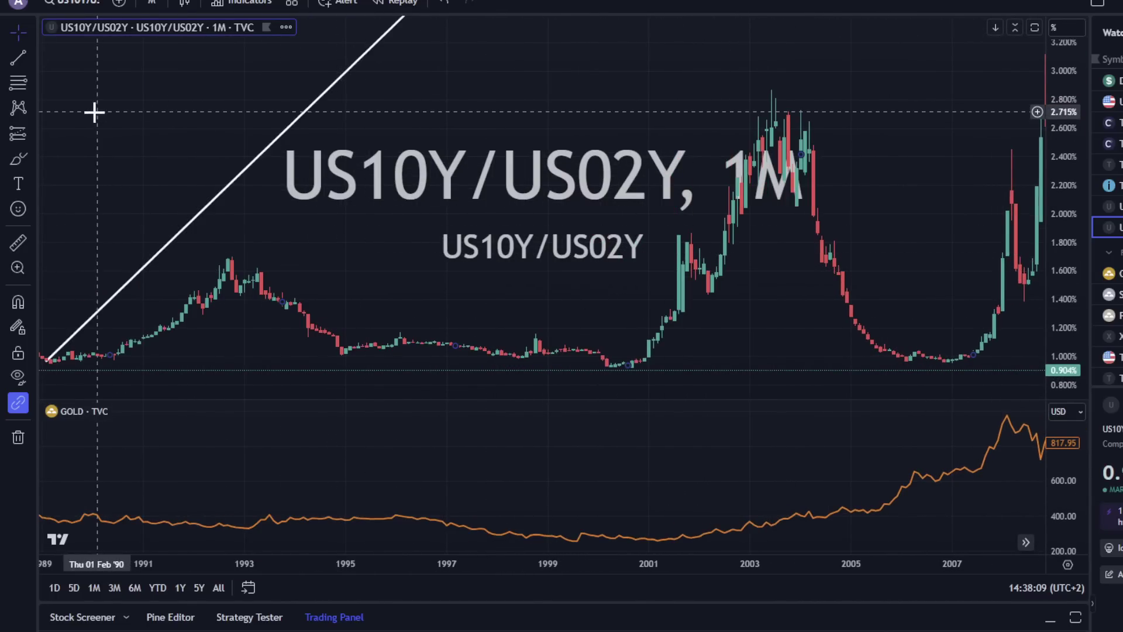
{"action": "scroll", "coordinate": [74, 151], "scroll_direction": "down", "scroll_amount": 1}
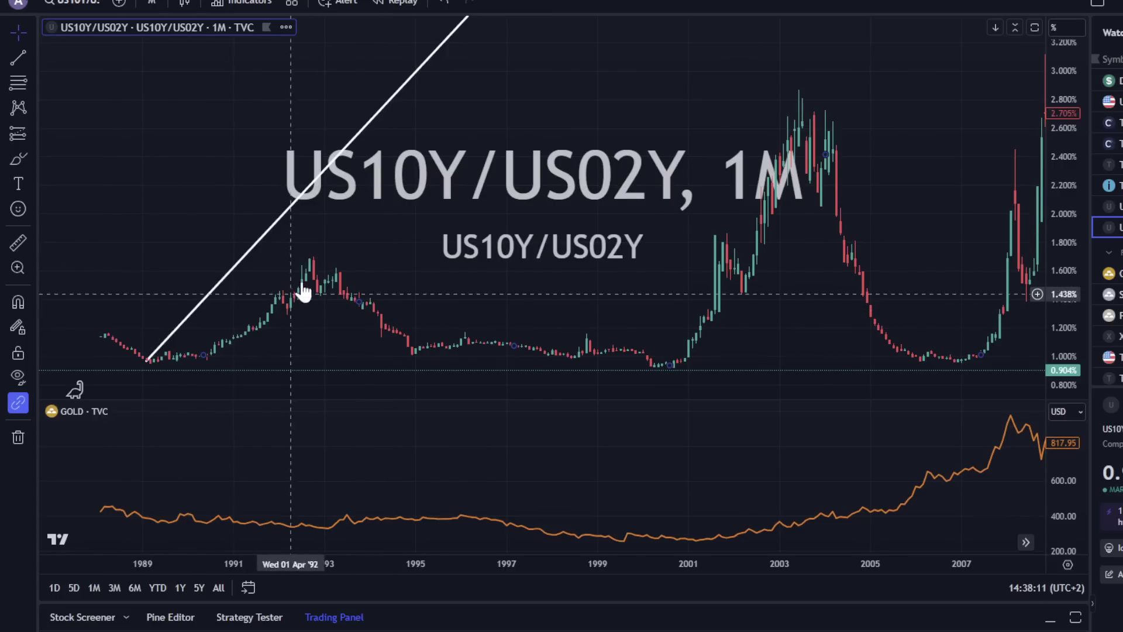
{"action": "left_click", "coordinate": [18, 158]}
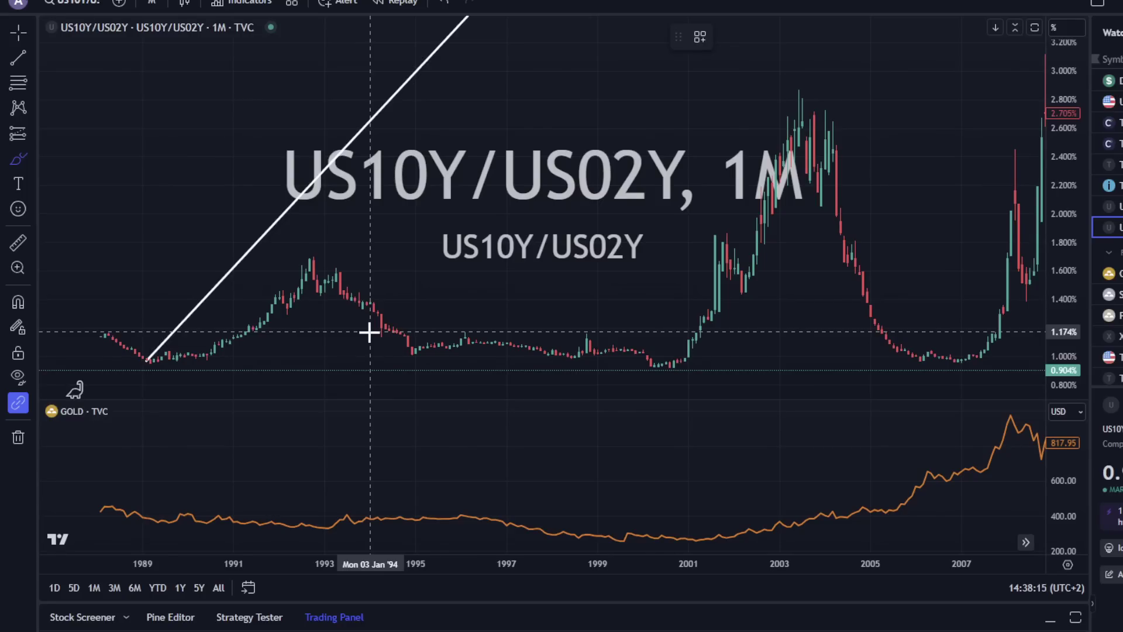
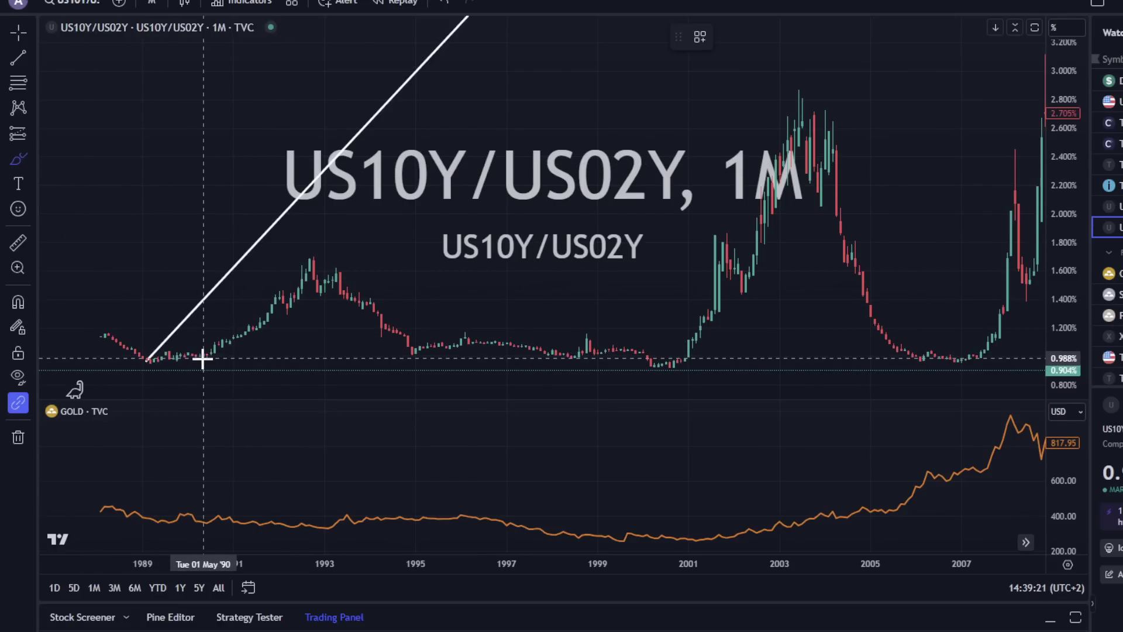
{"action": "mouse_move", "coordinate": [208, 338]}
{"action": "left_mouse_down"}
{"action": "mouse_move", "coordinate": [170, 370]}
{"action": "mouse_move", "coordinate": [210, 341]}
{"action": "left_mouse_up"}
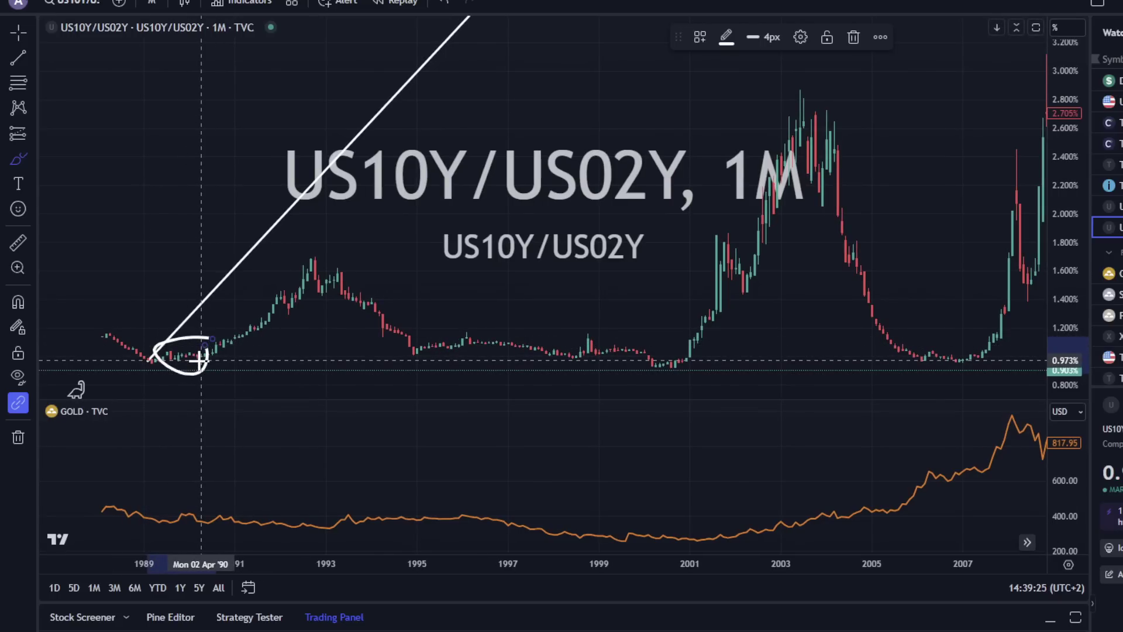
{"action": "left_click", "coordinate": [446, 4]}
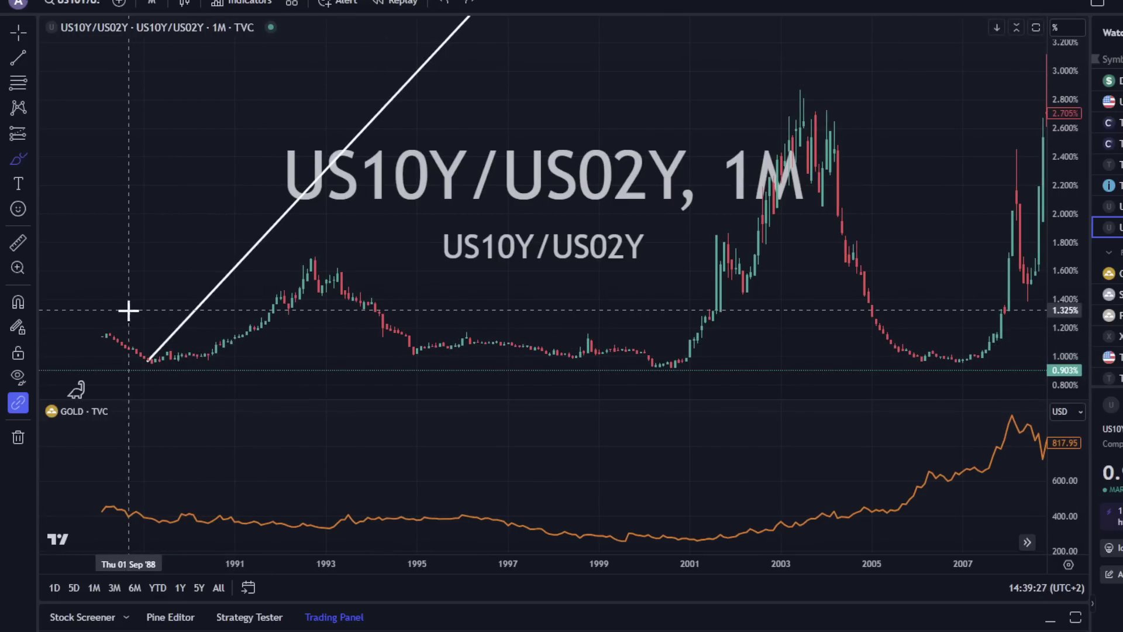
Brush a falling arrow at 1988 and remove it, and draw and undo a circled 1989–1990 low with a rising arrow to 1992
{"action": "mouse_move", "coordinate": [69, 261]}
{"action": "left_mouse_down"}
{"action": "mouse_move", "coordinate": [110, 331]}
{"action": "mouse_move", "coordinate": [80, 335]}
{"action": "mouse_move", "coordinate": [120, 350]}
{"action": "mouse_move", "coordinate": [139, 315]}
{"action": "left_mouse_up"}
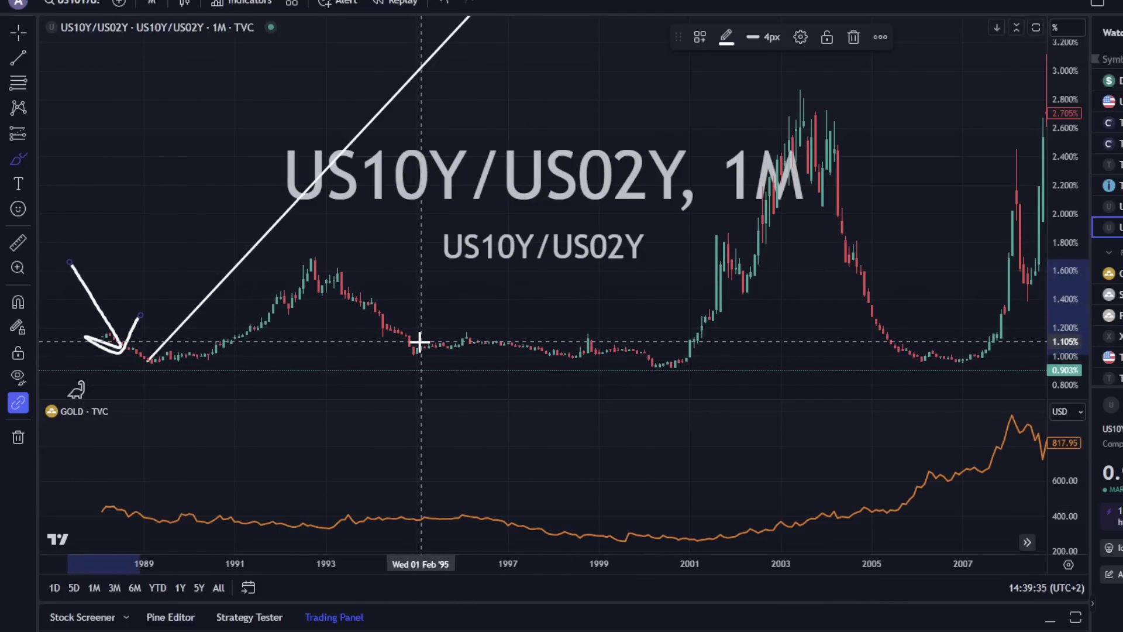
{"action": "key", "text": "Delete"}
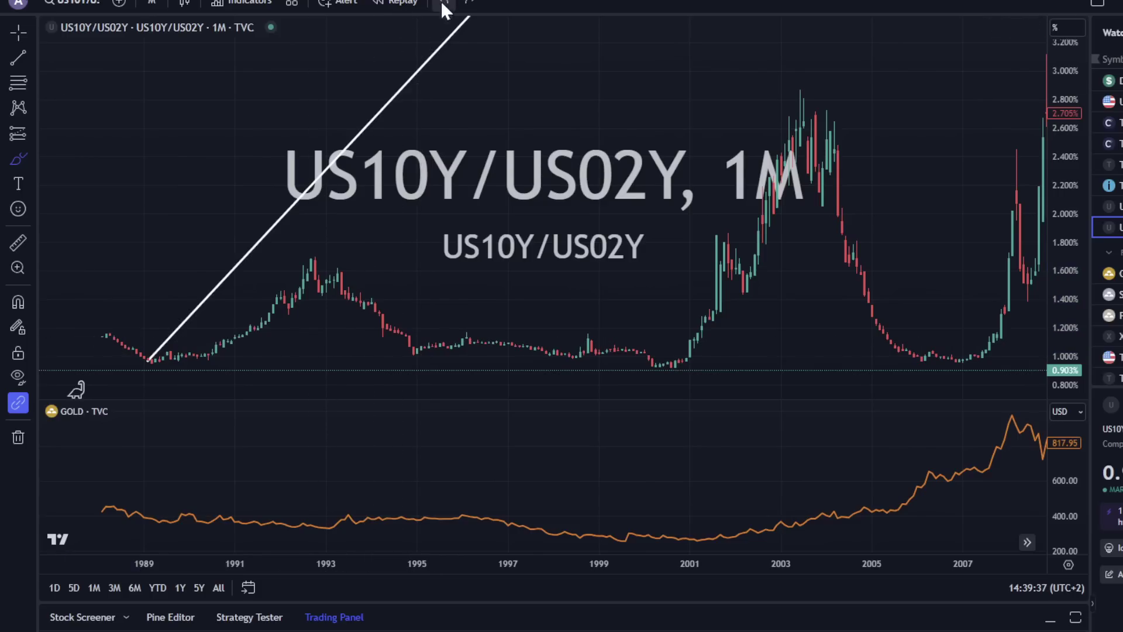
{"action": "mouse_move", "coordinate": [227, 345]}
{"action": "left_mouse_down"}
{"action": "mouse_move", "coordinate": [156, 351]}
{"action": "mouse_move", "coordinate": [218, 366]}
{"action": "mouse_move", "coordinate": [283, 280]}
{"action": "mouse_move", "coordinate": [288, 320]}
{"action": "left_mouse_up"}
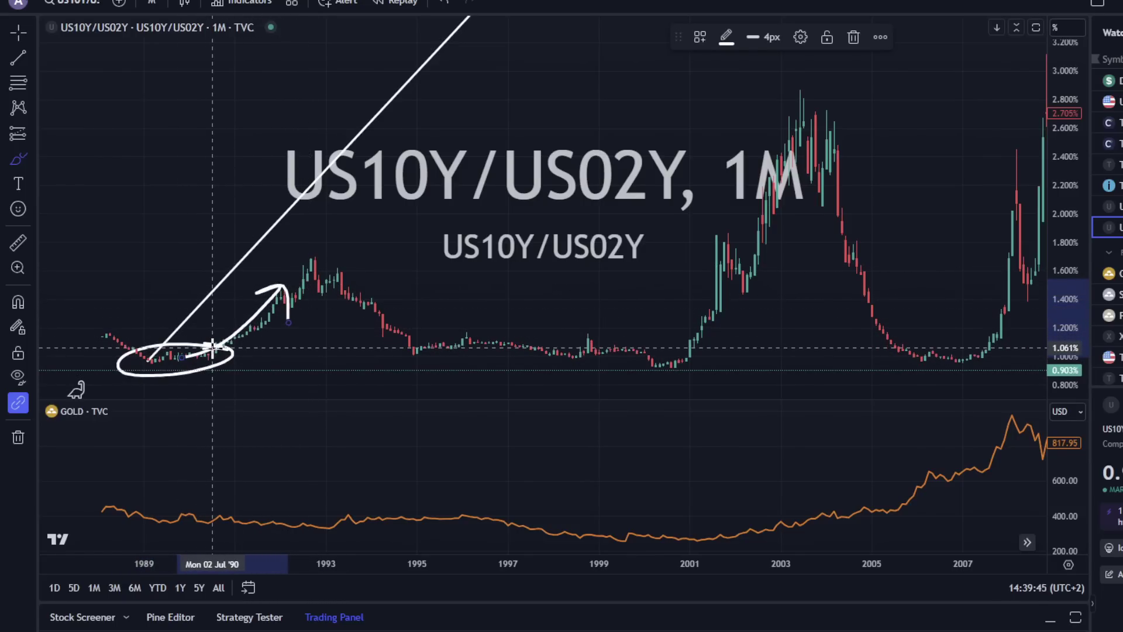
{"action": "left_click", "coordinate": [440, 3]}
{"action": "left_click", "coordinate": [440, 3]}
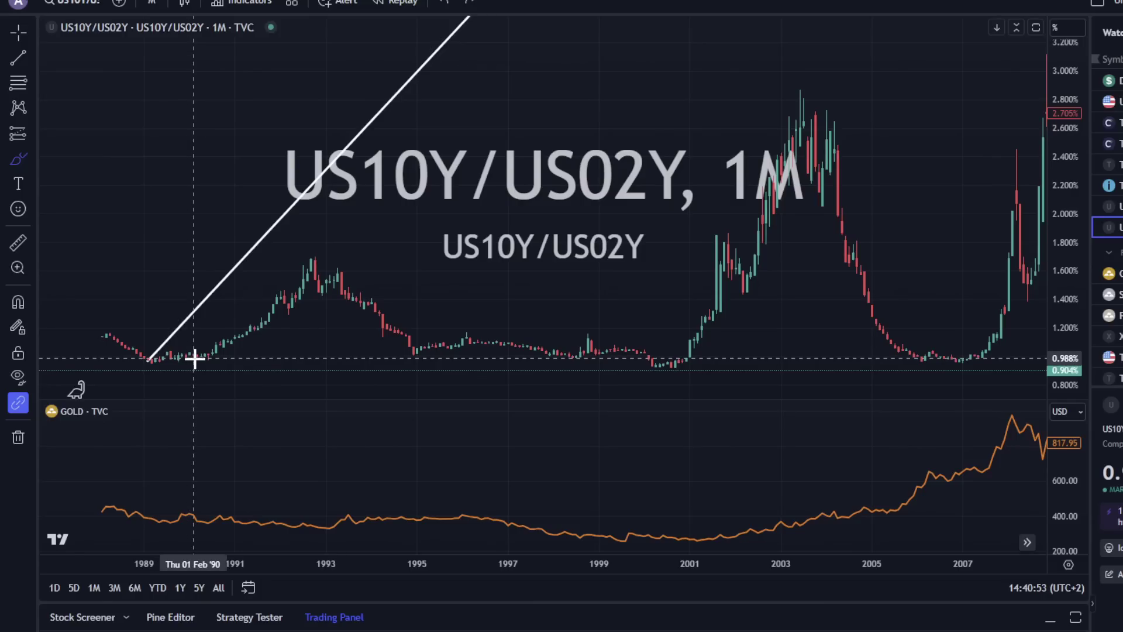
Circle the early 1990 low with the brush and switch to the Presentation1 PowerPoint file to view its slide
{"action": "mouse_move", "coordinate": [194, 358]}
{"action": "left_mouse_down"}
{"action": "mouse_move", "coordinate": [164, 354]}
{"action": "mouse_move", "coordinate": [184, 366]}
{"action": "mouse_move", "coordinate": [202, 350]}
{"action": "left_mouse_up"}
{"action": "mouse_move", "coordinate": [793, 631]}
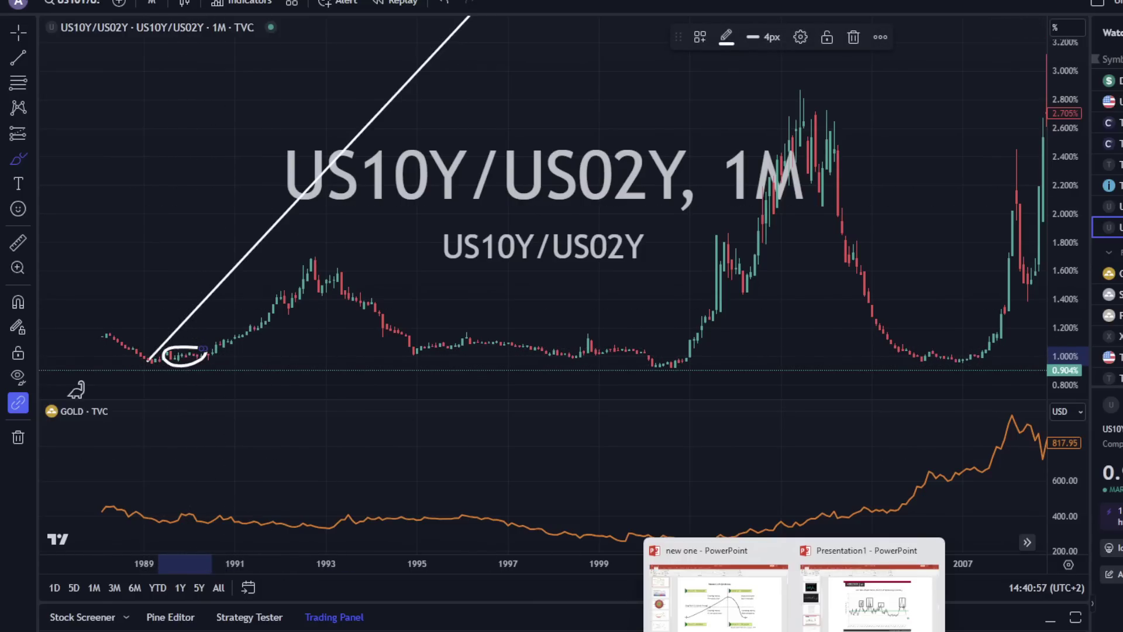
{"action": "left_click", "coordinate": [865, 617]}
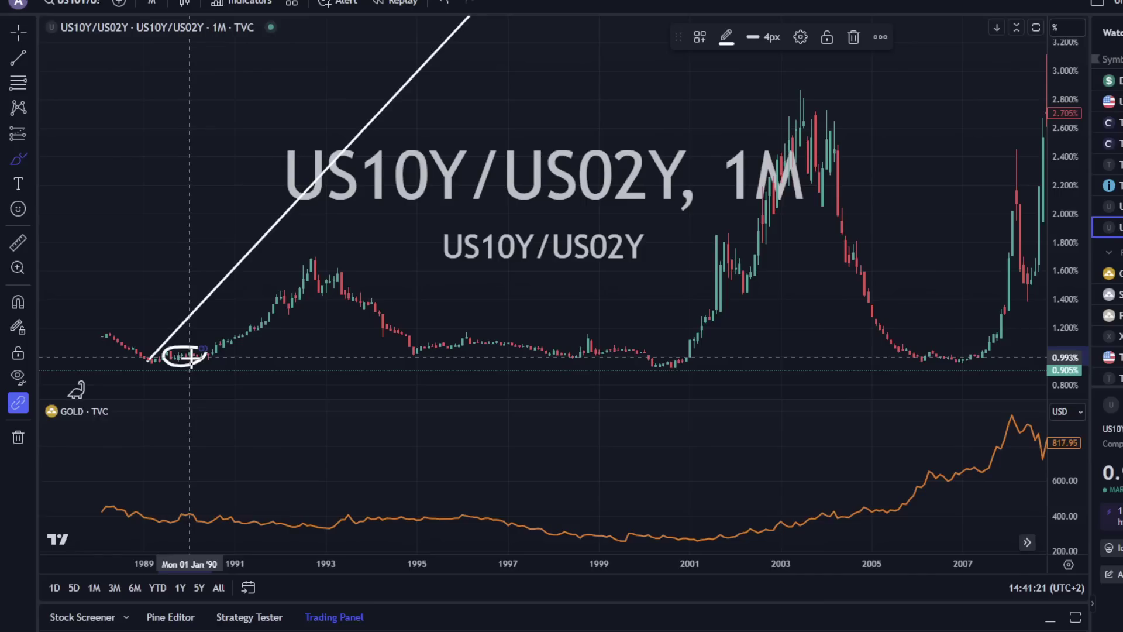
Undo the circle, and brush and undo a rising arrow from the 1990 low to early 1992
{"action": "left_click", "coordinate": [447, 1]}
{"action": "mouse_move", "coordinate": [188, 357]}
{"action": "left_mouse_down"}
{"action": "mouse_move", "coordinate": [261, 321]}
{"action": "mouse_move", "coordinate": [288, 284]}
{"action": "mouse_move", "coordinate": [288, 319]}
{"action": "left_mouse_up"}
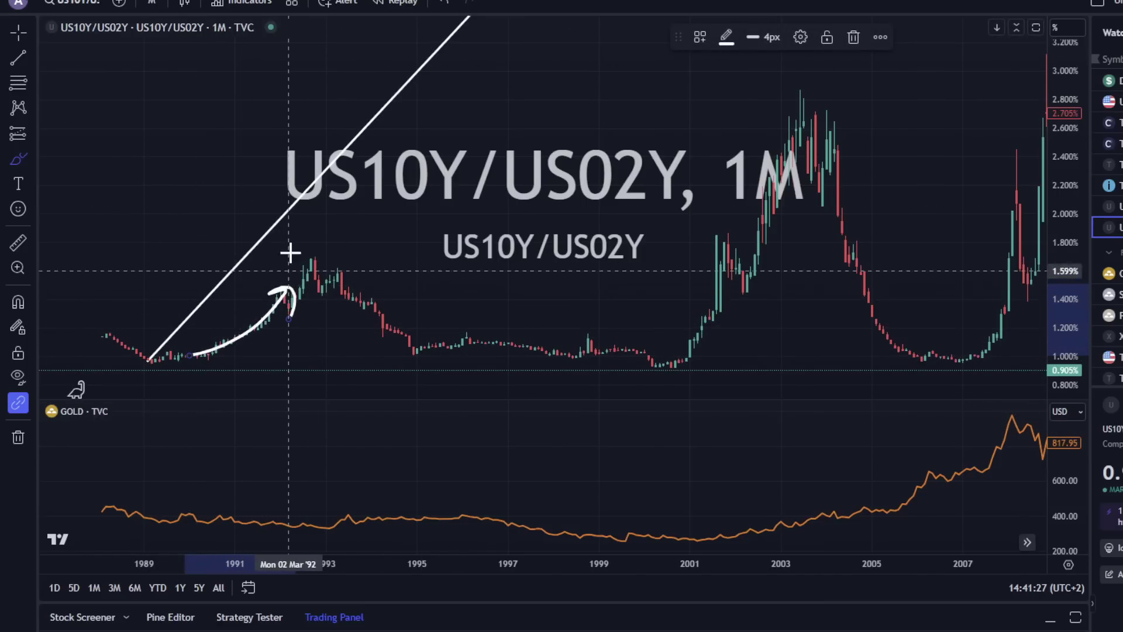
{"action": "left_click", "coordinate": [438, 2]}
{"action": "left_click", "coordinate": [438, 1]}
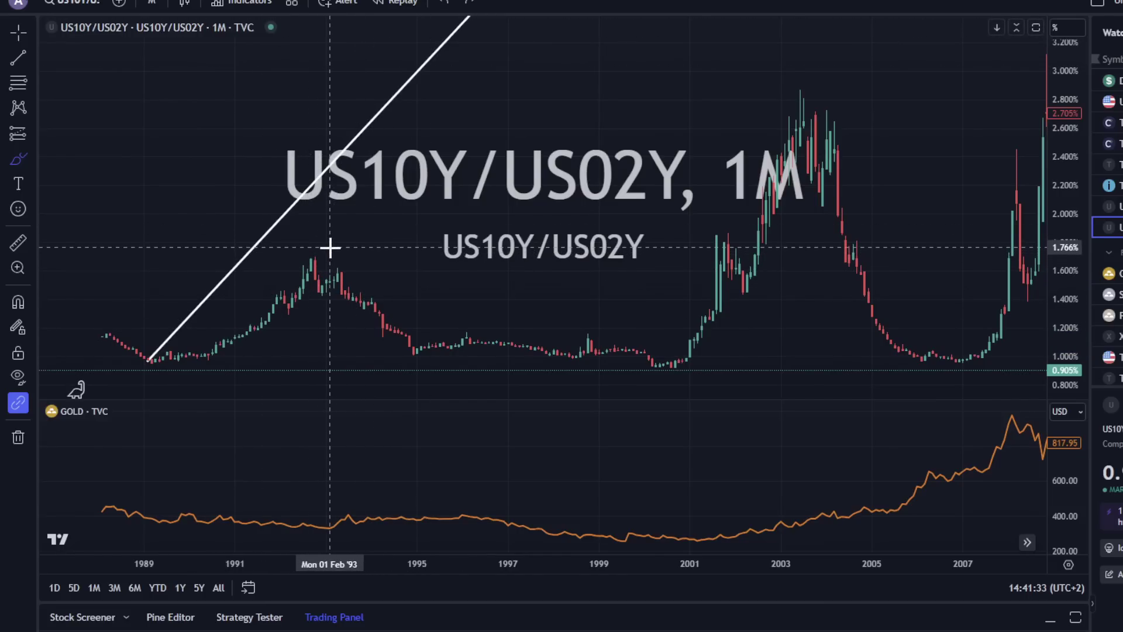
Brush a circle on the 1992–1993 peak, a falling arrow to 1995 and a loop around the 1995–2000 lows, and undo all three
{"action": "mouse_move", "coordinate": [327, 243]}
{"action": "left_mouse_down"}
{"action": "mouse_move", "coordinate": [298, 291]}
{"action": "mouse_move", "coordinate": [339, 232]}
{"action": "left_mouse_up"}
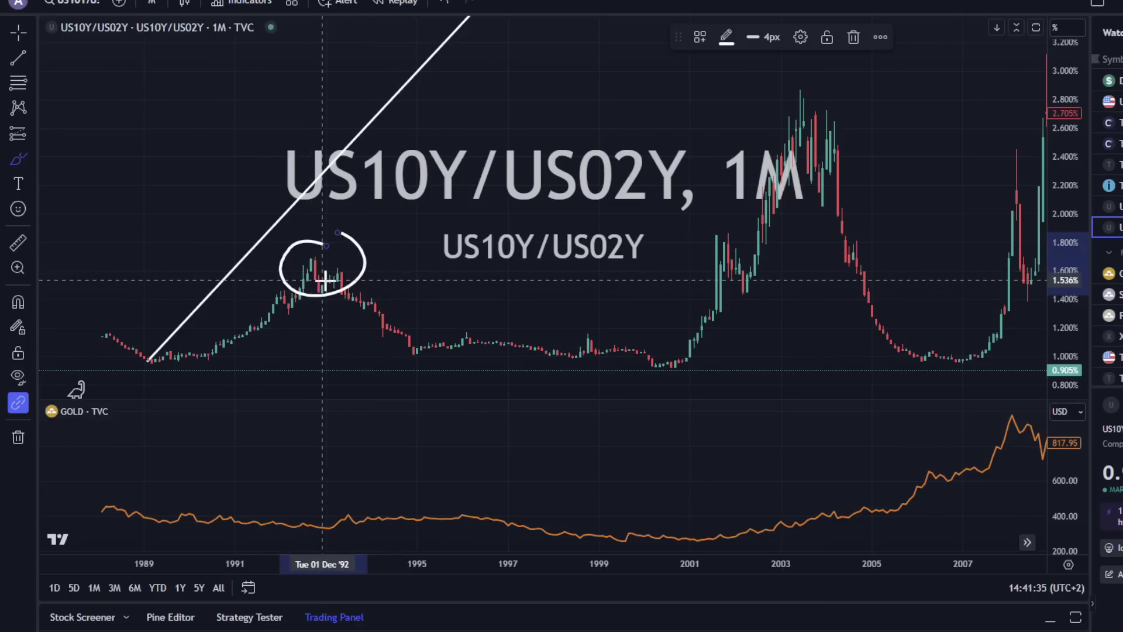
{"action": "mouse_move", "coordinate": [341, 272]}
{"action": "left_mouse_down"}
{"action": "mouse_move", "coordinate": [406, 333]}
{"action": "mouse_move", "coordinate": [394, 345]}
{"action": "mouse_move", "coordinate": [431, 334]}
{"action": "left_mouse_up"}
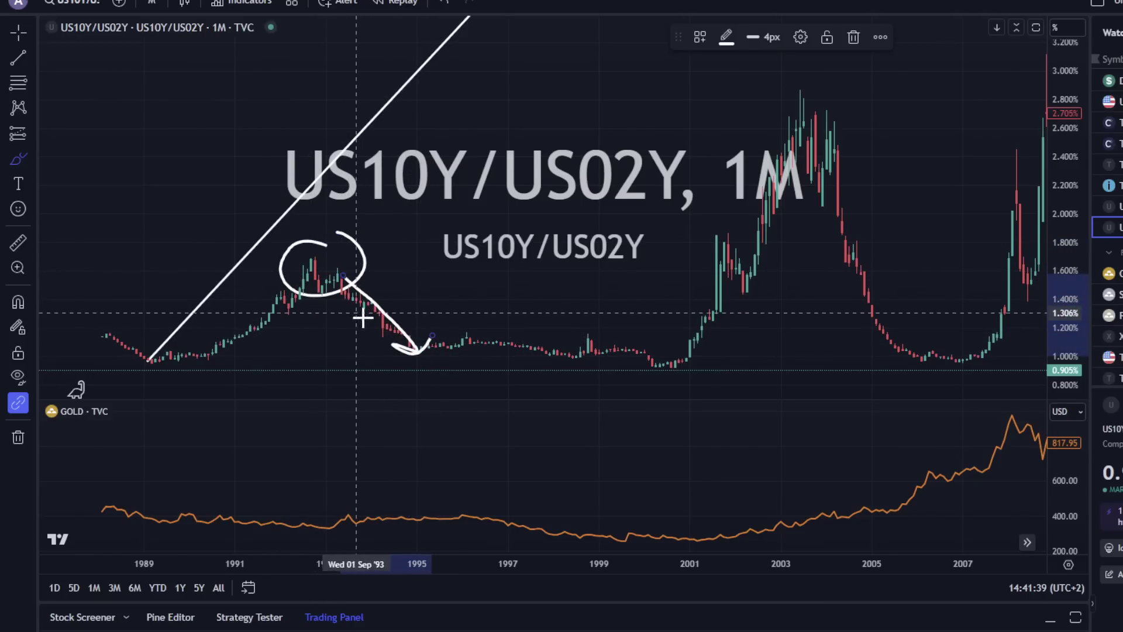
{"action": "mouse_move", "coordinate": [673, 345]}
{"action": "left_mouse_down"}
{"action": "mouse_move", "coordinate": [414, 327]}
{"action": "mouse_move", "coordinate": [484, 371]}
{"action": "mouse_move", "coordinate": [687, 355]}
{"action": "left_mouse_up"}
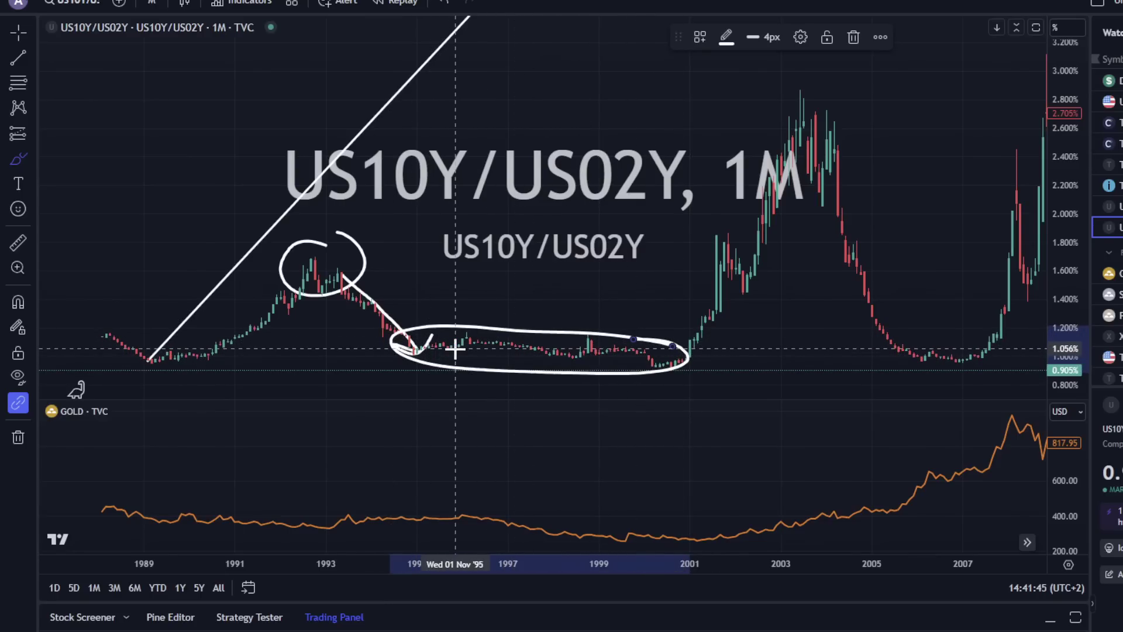
{"action": "left_click", "coordinate": [451, 6]}
{"action": "left_click", "coordinate": [450, 5]}
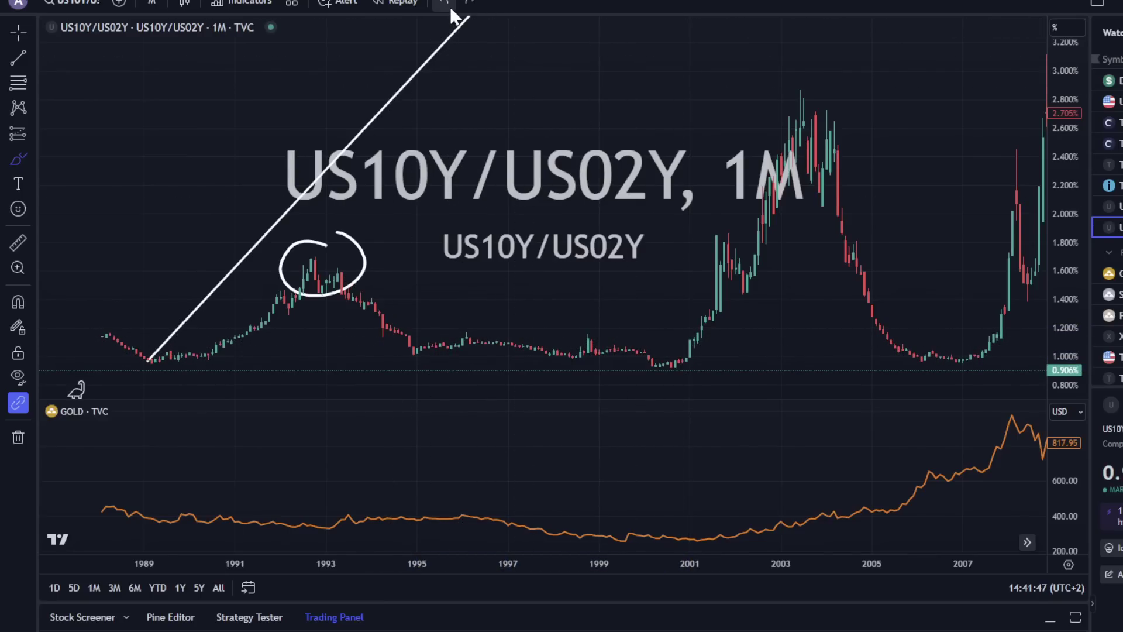
{"action": "left_click", "coordinate": [450, 6]}
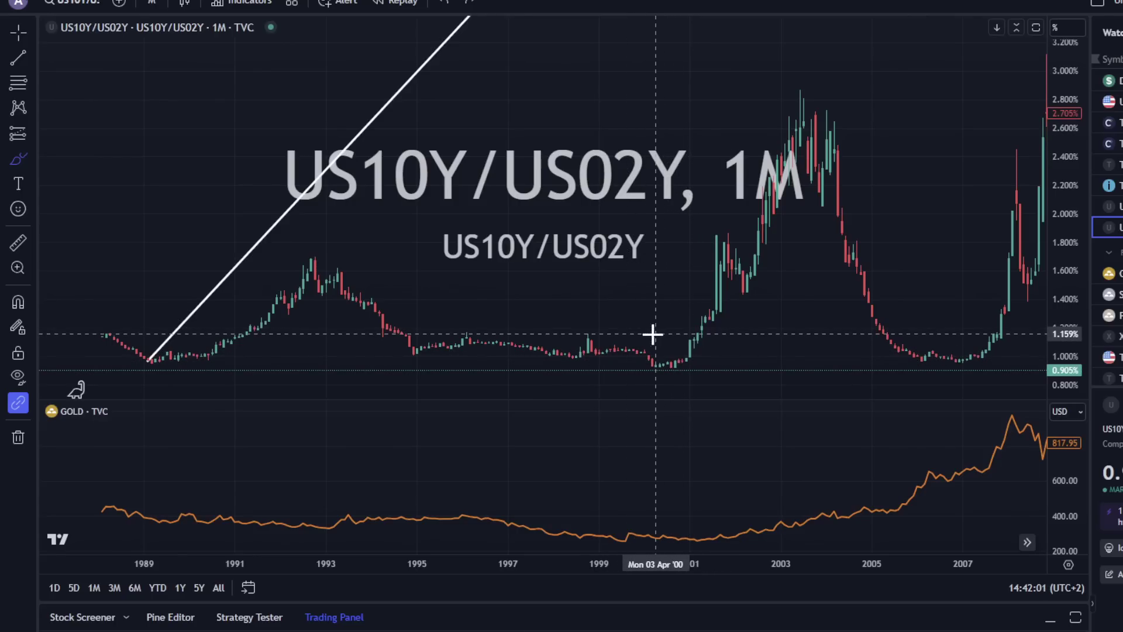
Brush a loop around the flat 1994–2000 stretch and a rising arrow from the 2000 low to 2002, undoing each
{"action": "mouse_move", "coordinate": [651, 334]}
{"action": "left_mouse_down"}
{"action": "mouse_move", "coordinate": [371, 334]}
{"action": "mouse_move", "coordinate": [563, 379]}
{"action": "mouse_move", "coordinate": [650, 332]}
{"action": "left_mouse_up"}
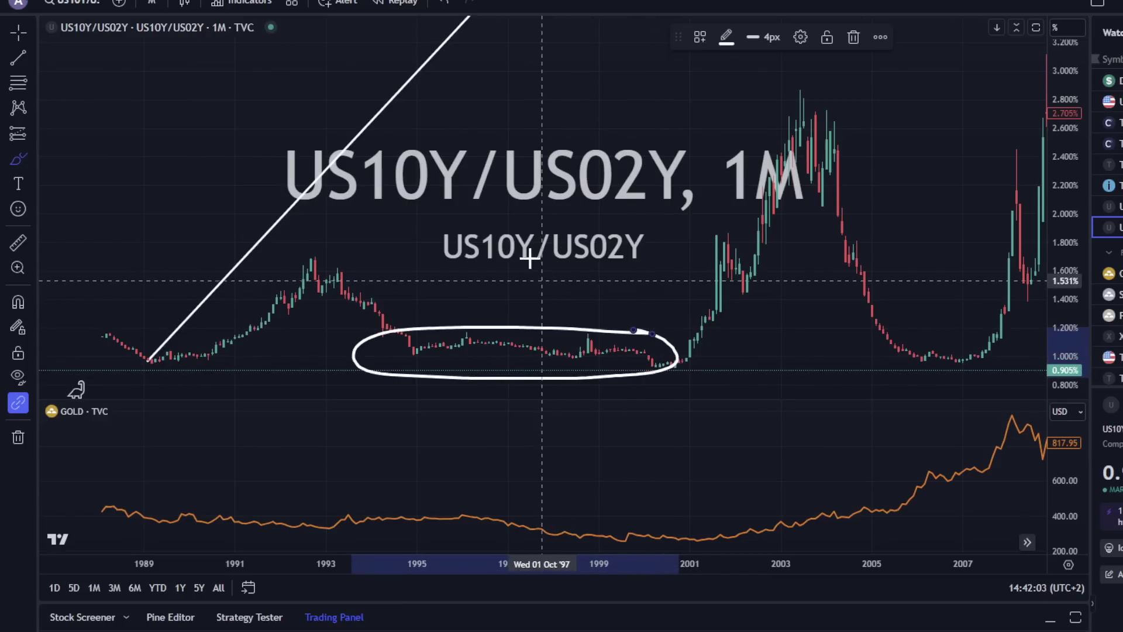
{"action": "left_click", "coordinate": [442, 5]}
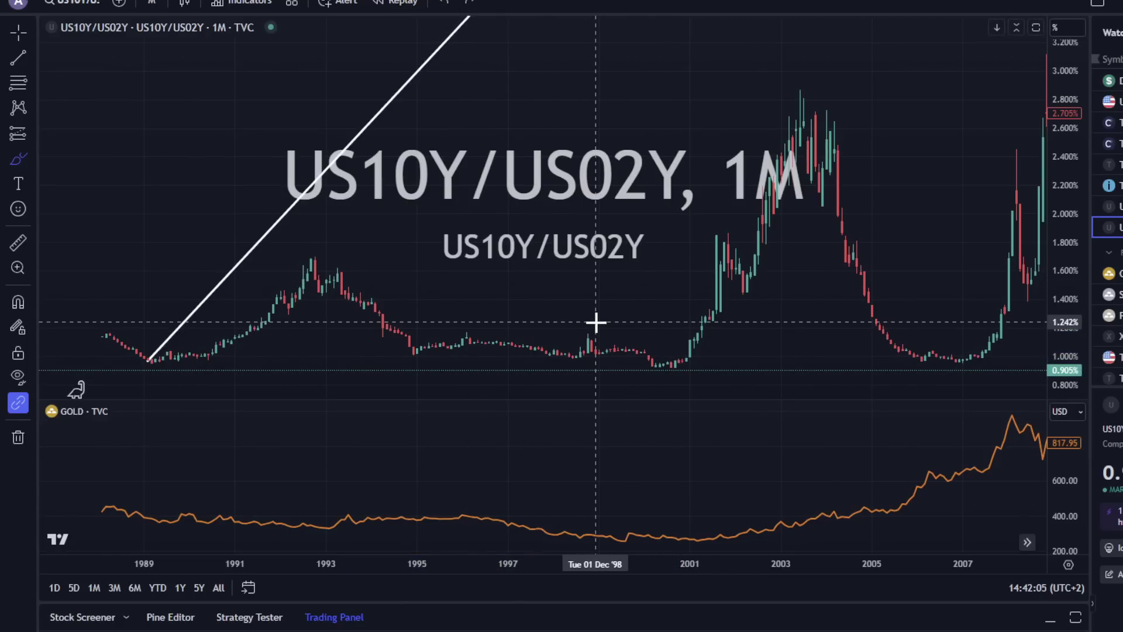
{"action": "scroll", "coordinate": [597, 321], "scroll_direction": "up", "scroll_amount": 3}
{"action": "mouse_move", "coordinate": [484, 366]}
{"action": "left_mouse_down"}
{"action": "mouse_move", "coordinate": [603, 258]}
{"action": "mouse_move", "coordinate": [624, 296]}
{"action": "left_mouse_up"}
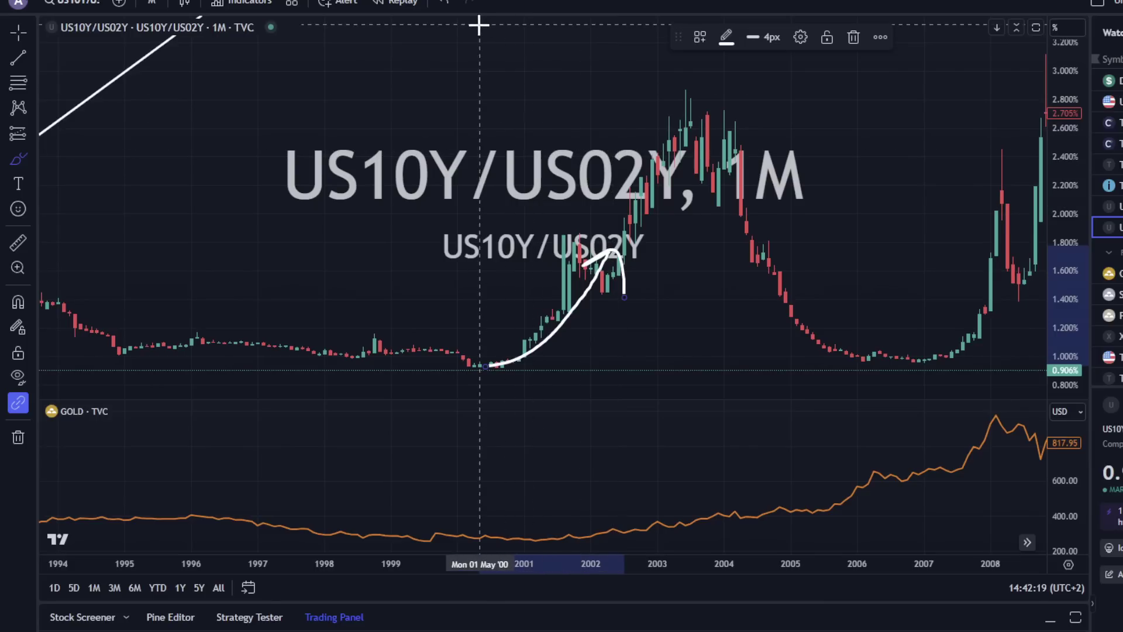
{"action": "left_click", "coordinate": [443, 2]}
View the slide in the Presentation1 PowerPoint file, and brush a rising arrow from late 2000 to early 2003 on the US10Y/US02Y chart
{"action": "mouse_move", "coordinate": [855, 629]}
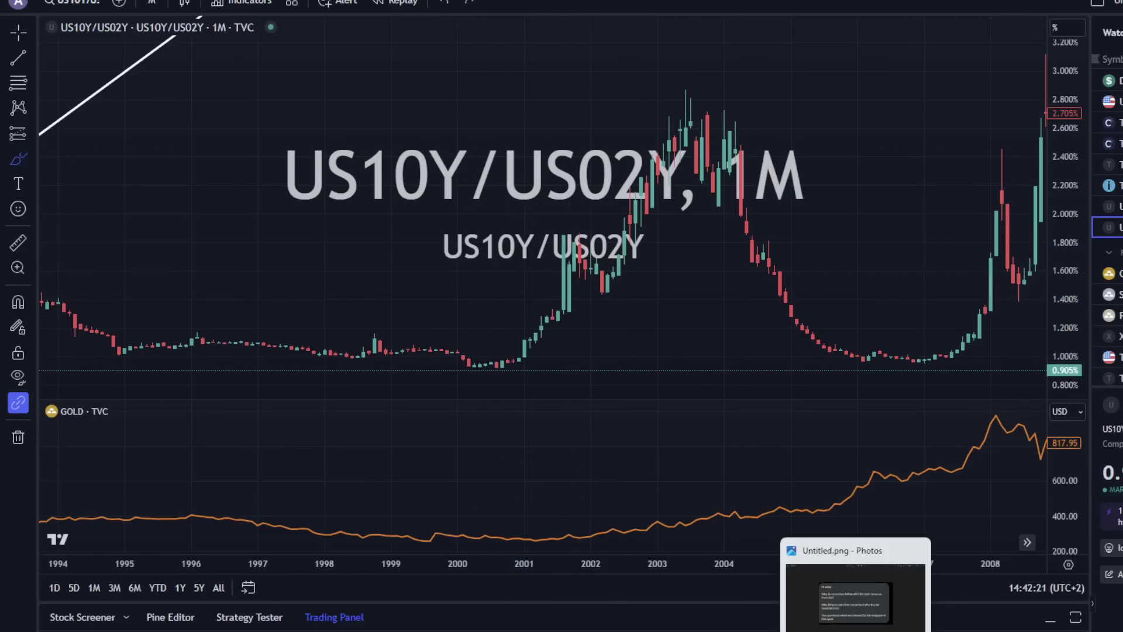
{"action": "mouse_move", "coordinate": [793, 629]}
{"action": "left_click", "coordinate": [865, 616]}
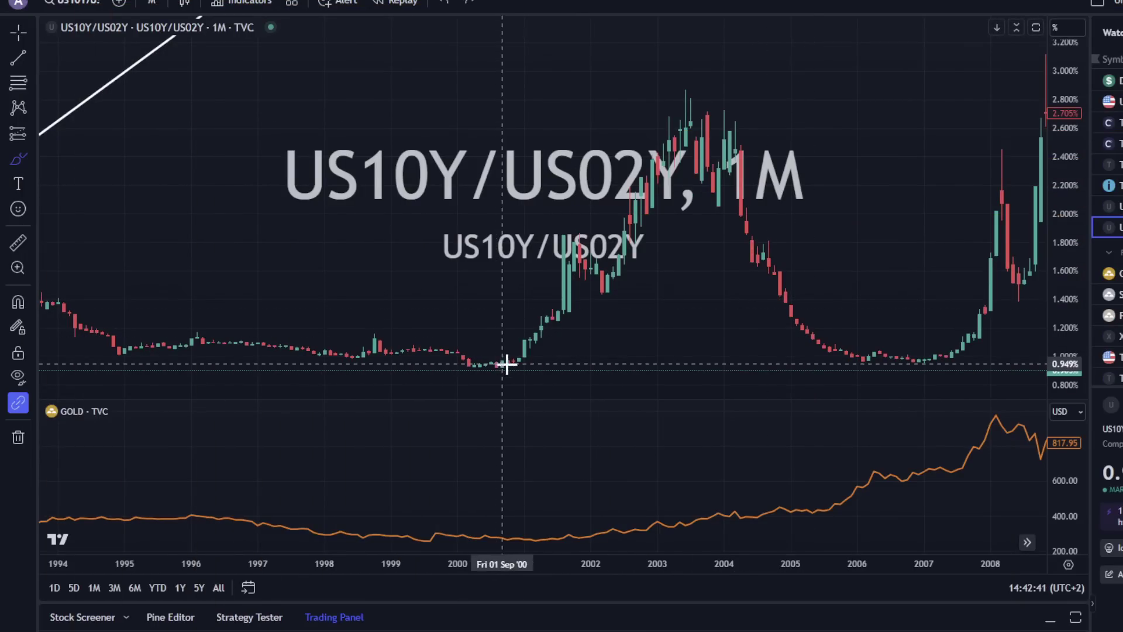
{"action": "mouse_move", "coordinate": [507, 363]}
{"action": "left_mouse_down"}
{"action": "mouse_move", "coordinate": [647, 226]}
{"action": "mouse_move", "coordinate": [641, 200]}
{"action": "mouse_move", "coordinate": [663, 219]}
{"action": "left_mouse_up"}
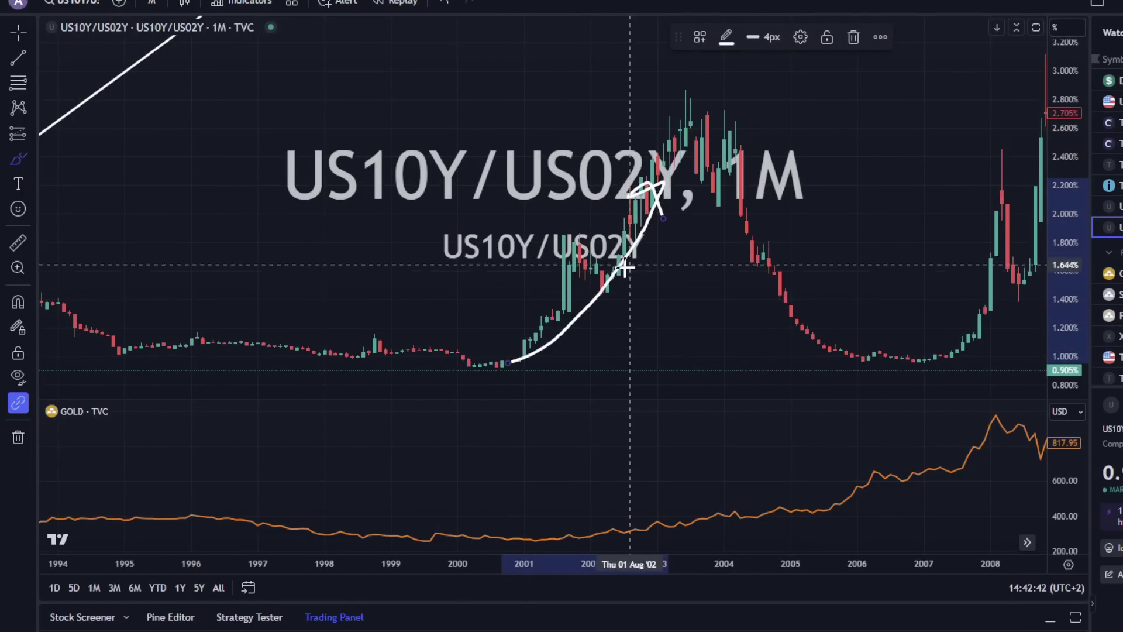
Undo the rising arrow on the ratio chart, and brush and undo a stroke beside the 2003–2004 peak
{"action": "left_click", "coordinate": [442, 4]}
{"action": "mouse_move", "coordinate": [778, 124]}
{"action": "left_mouse_down"}
{"action": "mouse_move", "coordinate": [709, 100]}
{"action": "mouse_move", "coordinate": [469, 316]}
{"action": "mouse_move", "coordinate": [686, 278]}
{"action": "mouse_move", "coordinate": [760, 158]}
{"action": "left_mouse_up"}
{"action": "left_click", "coordinate": [447, 6]}
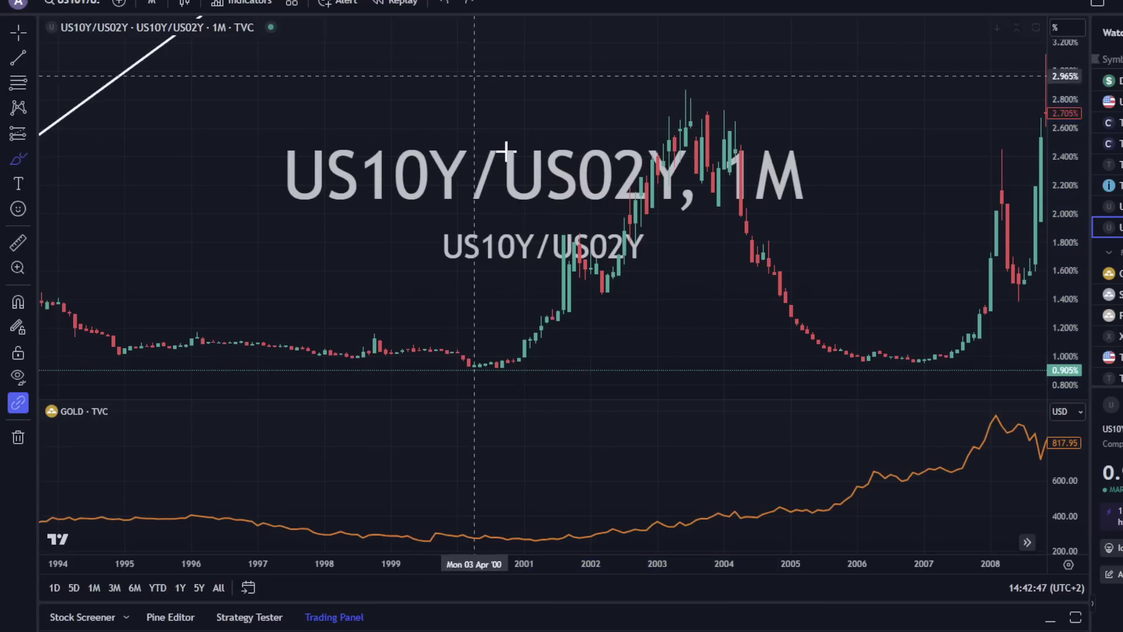
Brush and undo a rising arrow from the 2000 low to 2002, and redraw it from late 2000 to early 2003
{"action": "scroll", "coordinate": [610, 296], "scroll_direction": "down", "scroll_amount": 5}
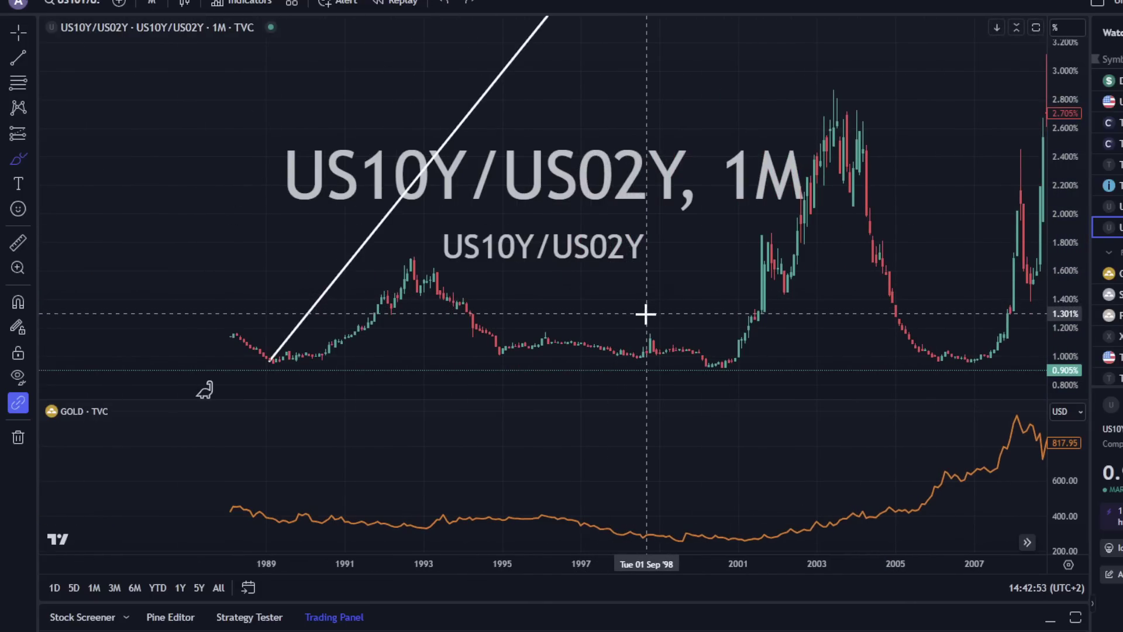
{"action": "mouse_move", "coordinate": [713, 368]}
{"action": "left_mouse_down"}
{"action": "mouse_move", "coordinate": [796, 233]}
{"action": "mouse_move", "coordinate": [807, 275]}
{"action": "left_mouse_up"}
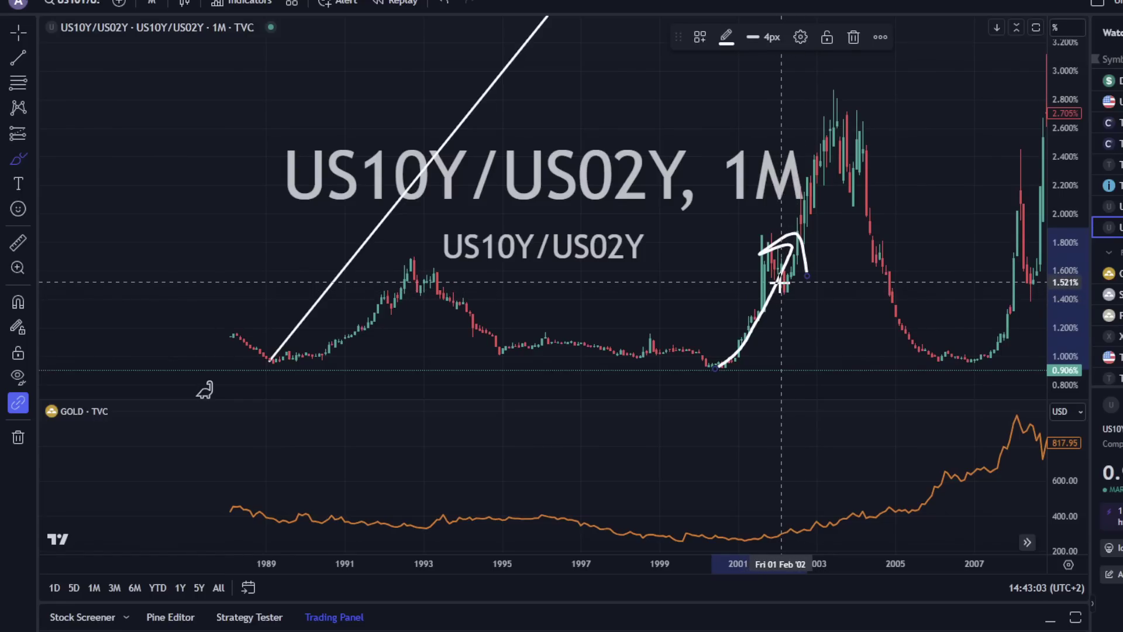
{"action": "left_click", "coordinate": [447, 4]}
{"action": "mouse_move", "coordinate": [727, 352]}
{"action": "left_mouse_down"}
{"action": "mouse_move", "coordinate": [795, 233]}
{"action": "mouse_move", "coordinate": [806, 182]}
{"action": "mouse_move", "coordinate": [829, 202]}
{"action": "left_mouse_up"}
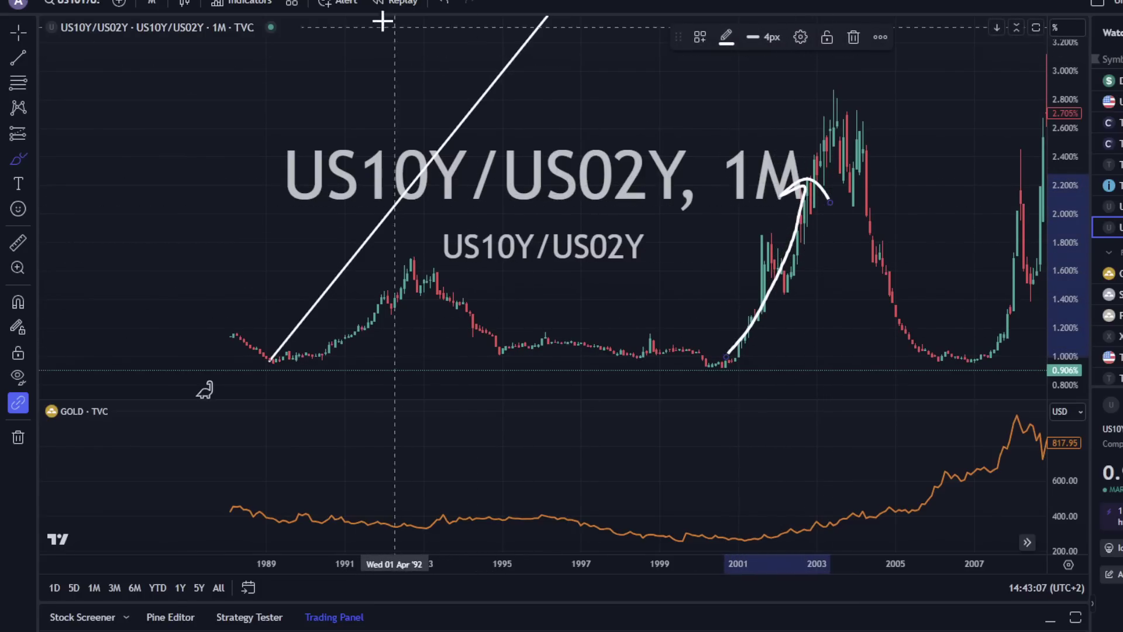
Switch to the Presentation1 PowerPoint file and view the remaining-inventory slide 6 and the United States Housing Starts slide 4
{"action": "mouse_move", "coordinate": [793, 631]}
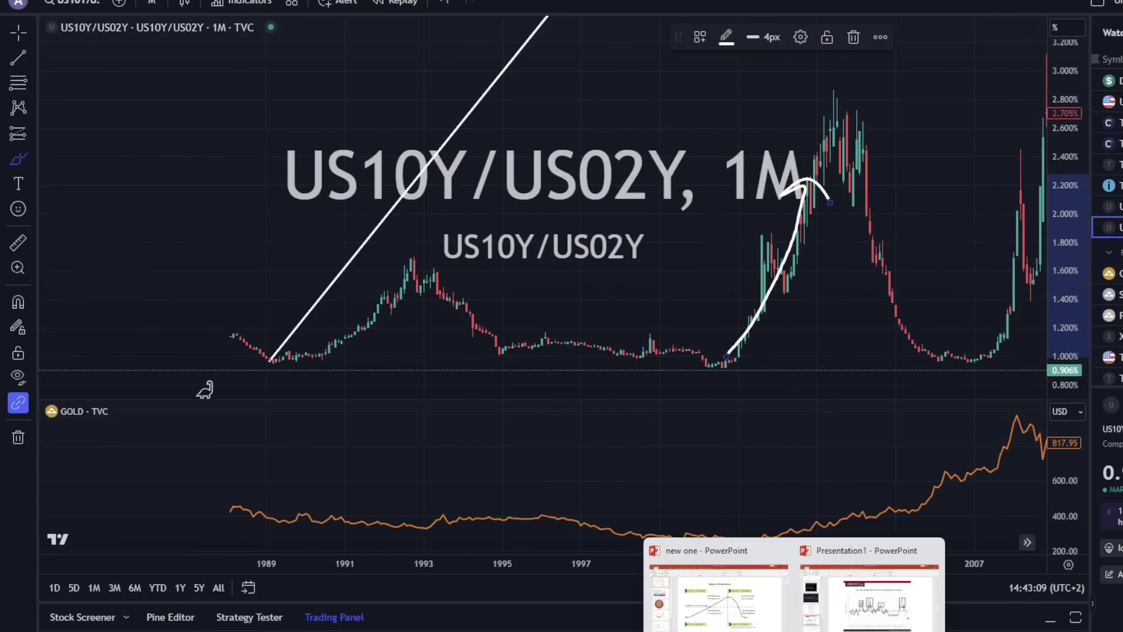
{"action": "left_click", "coordinate": [871, 596]}
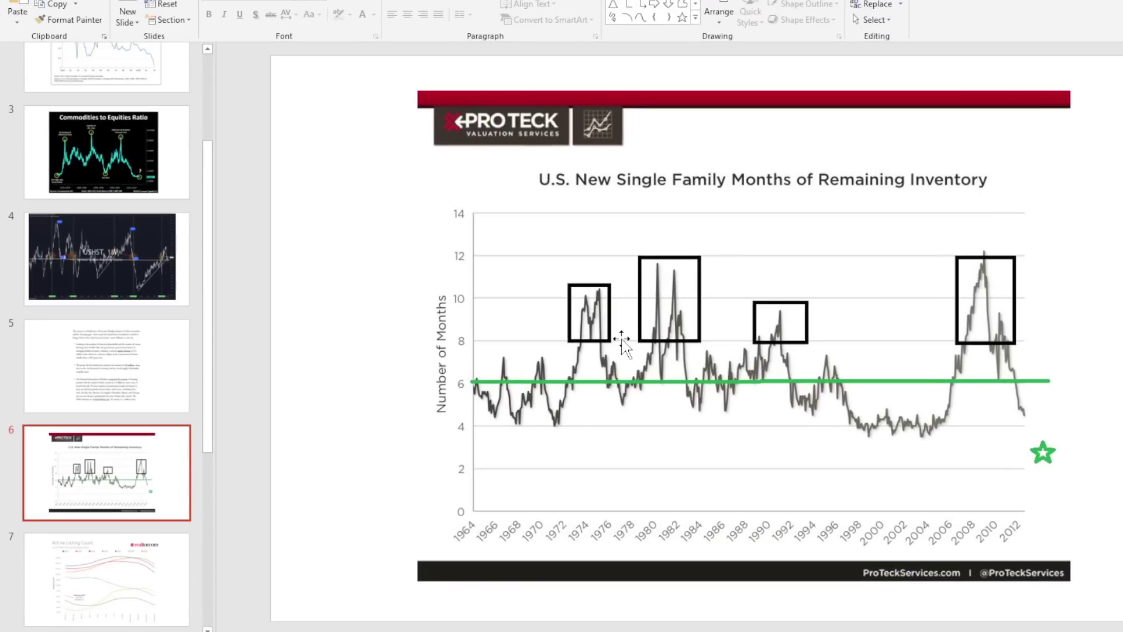
{"action": "left_click", "coordinate": [156, 271]}
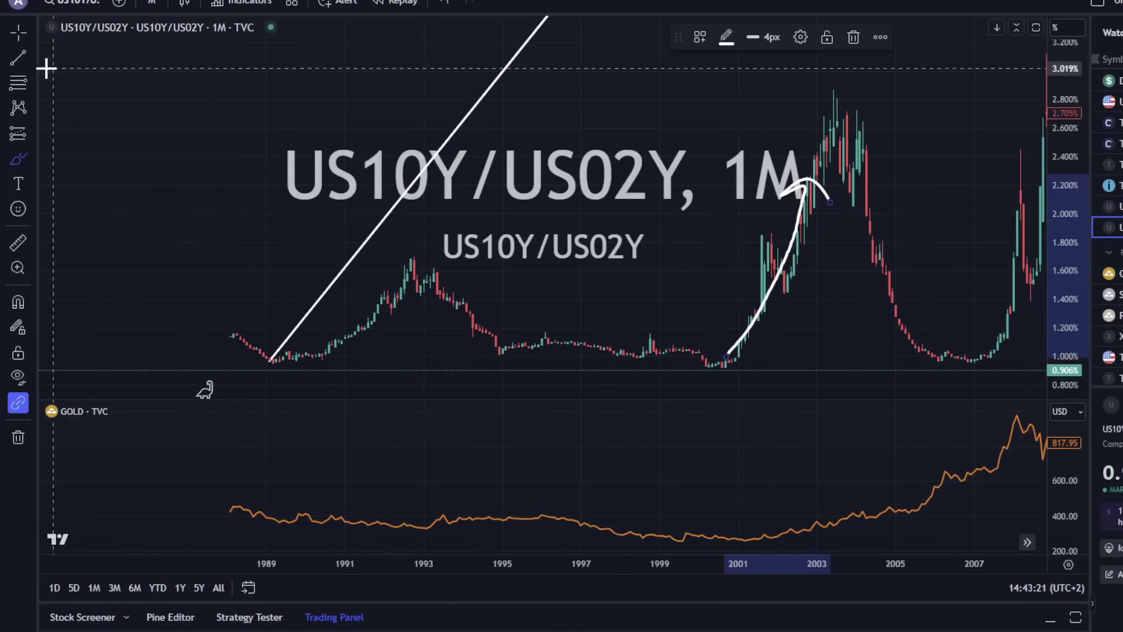
Brush a falling arrow from the 2003 peak to 2005 and a loop around the 2005–2008 lows, and undo them with the rising arrow
{"action": "mouse_move", "coordinate": [848, 128]}
{"action": "left_mouse_down"}
{"action": "mouse_move", "coordinate": [883, 270]}
{"action": "mouse_move", "coordinate": [872, 310]}
{"action": "mouse_move", "coordinate": [920, 303]}
{"action": "mouse_move", "coordinate": [1010, 338]}
{"action": "mouse_move", "coordinate": [886, 366]}
{"action": "mouse_move", "coordinate": [1030, 331]}
{"action": "mouse_move", "coordinate": [1013, 337]}
{"action": "left_mouse_up"}
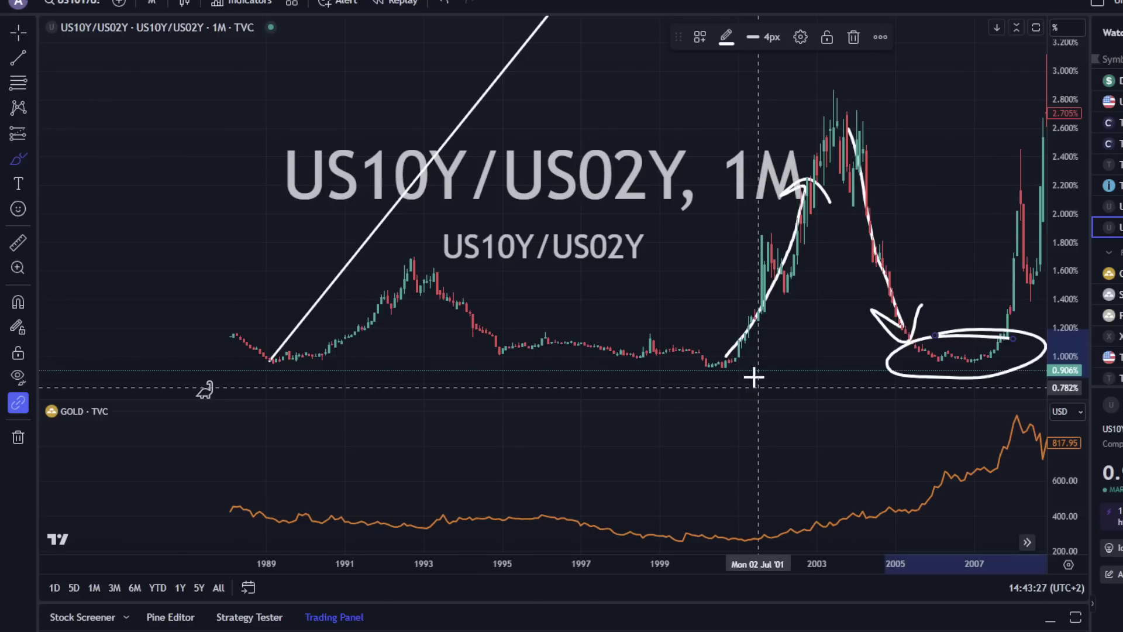
{"action": "left_click", "coordinate": [441, 3]}
{"action": "left_click", "coordinate": [442, 3]}
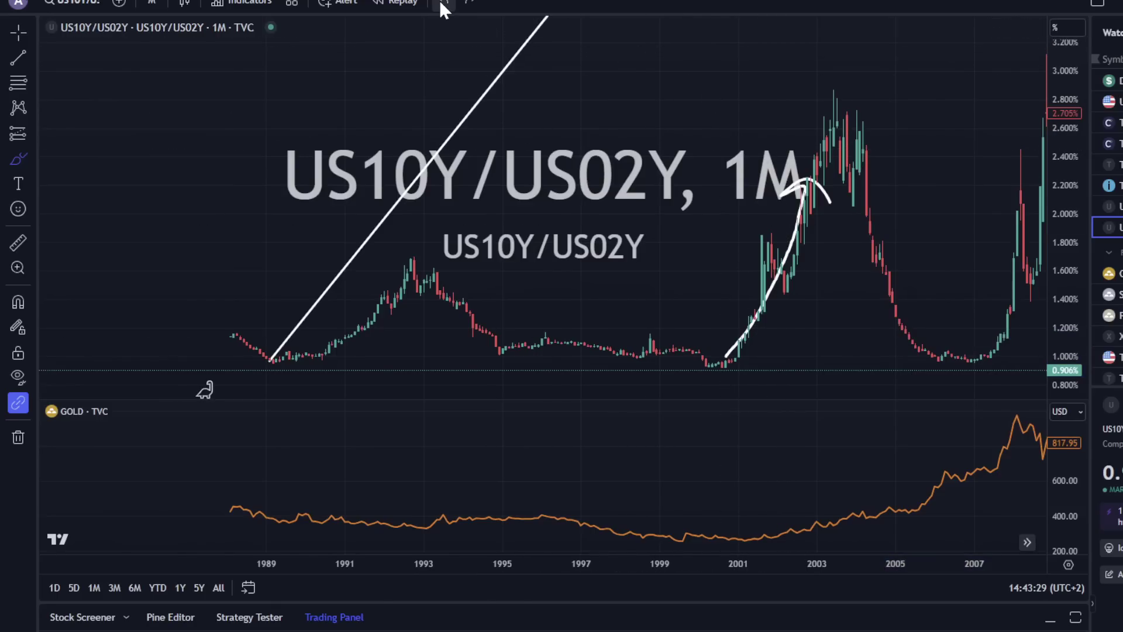
{"action": "left_click", "coordinate": [442, 3]}
Examine the ratio's 1999–2008 stretch, and compare it with the housing starts and remaining-inventory slides in Presentation1
{"action": "scroll", "coordinate": [795, 244], "scroll_direction": "up", "scroll_amount": 5}
{"action": "scroll", "coordinate": [794, 244], "scroll_direction": "up", "scroll_amount": 2}
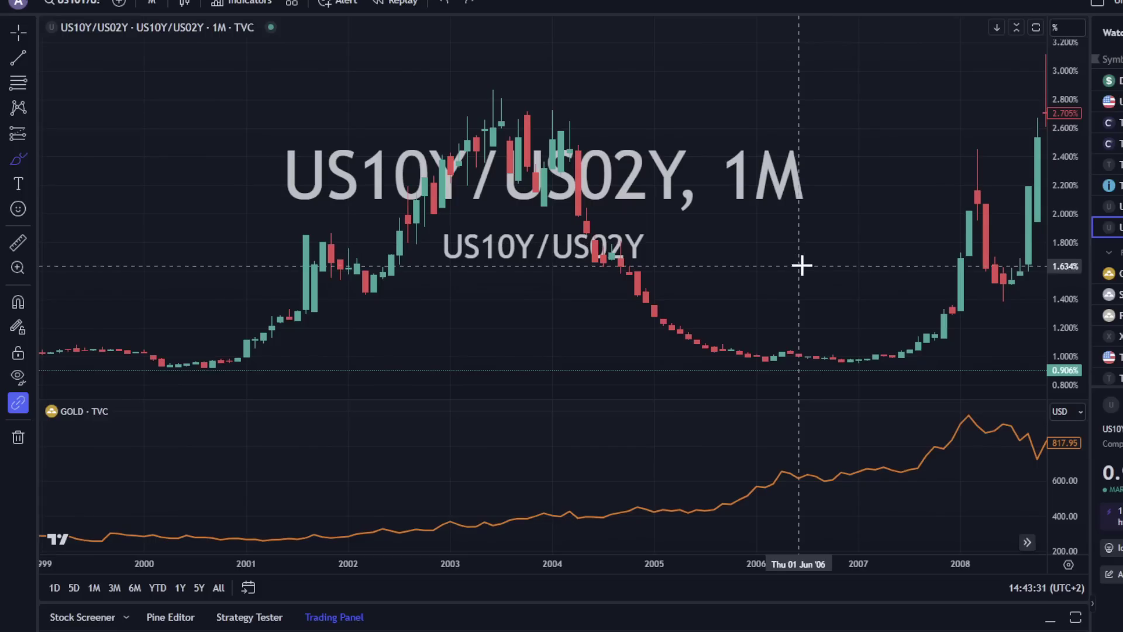
{"action": "mouse_move", "coordinate": [793, 631]}
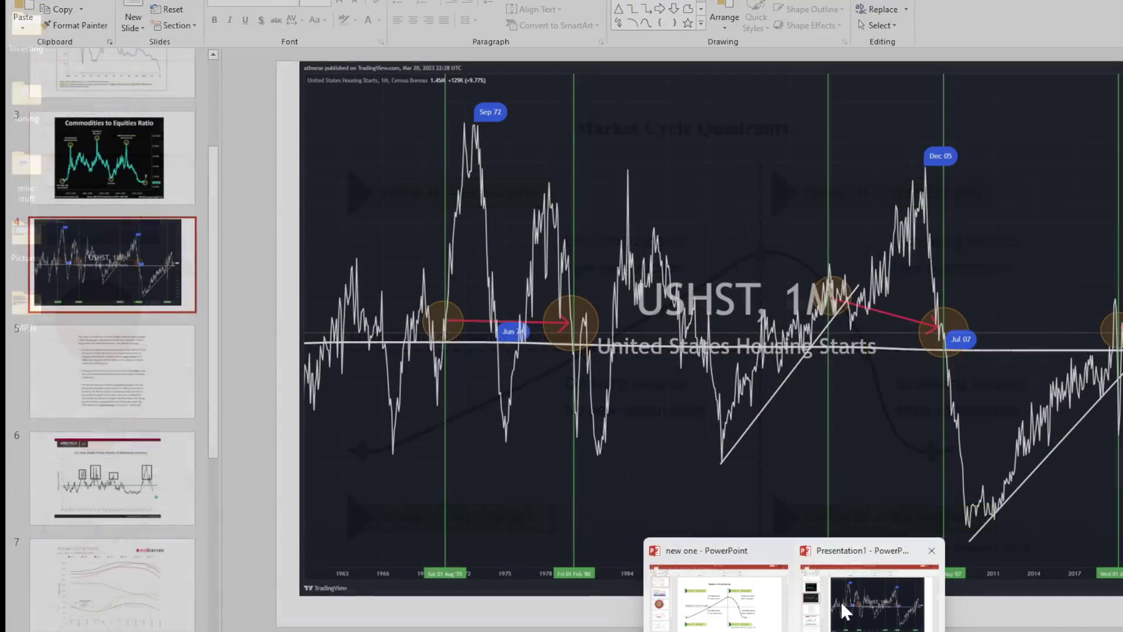
{"action": "left_click", "coordinate": [841, 601]}
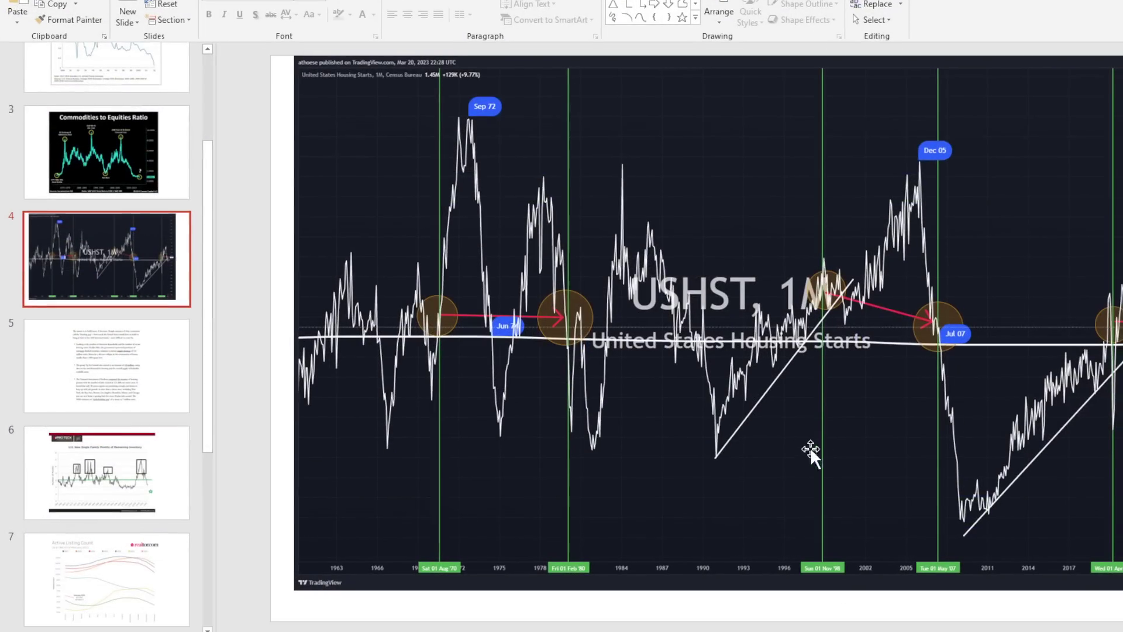
{"action": "left_click", "coordinate": [124, 491]}
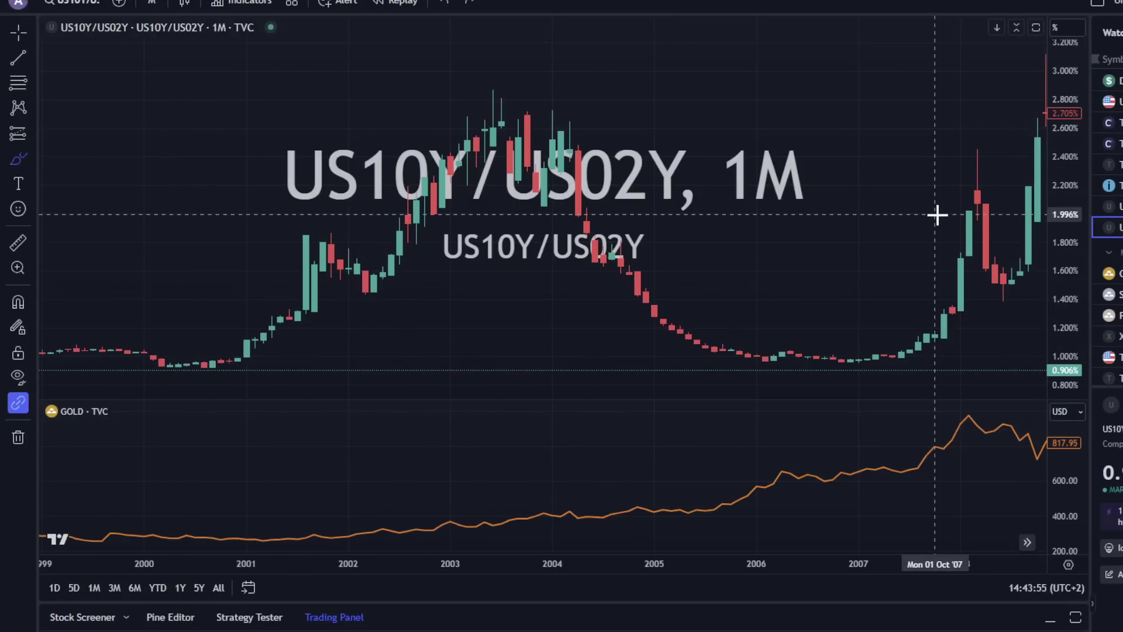
Brush a rising arrow from the 2007 low to early 2010 and a loop around the 2007–2010 climb, and undo both
{"action": "scroll", "coordinate": [676, 250], "scroll_direction": "down", "scroll_amount": 5}
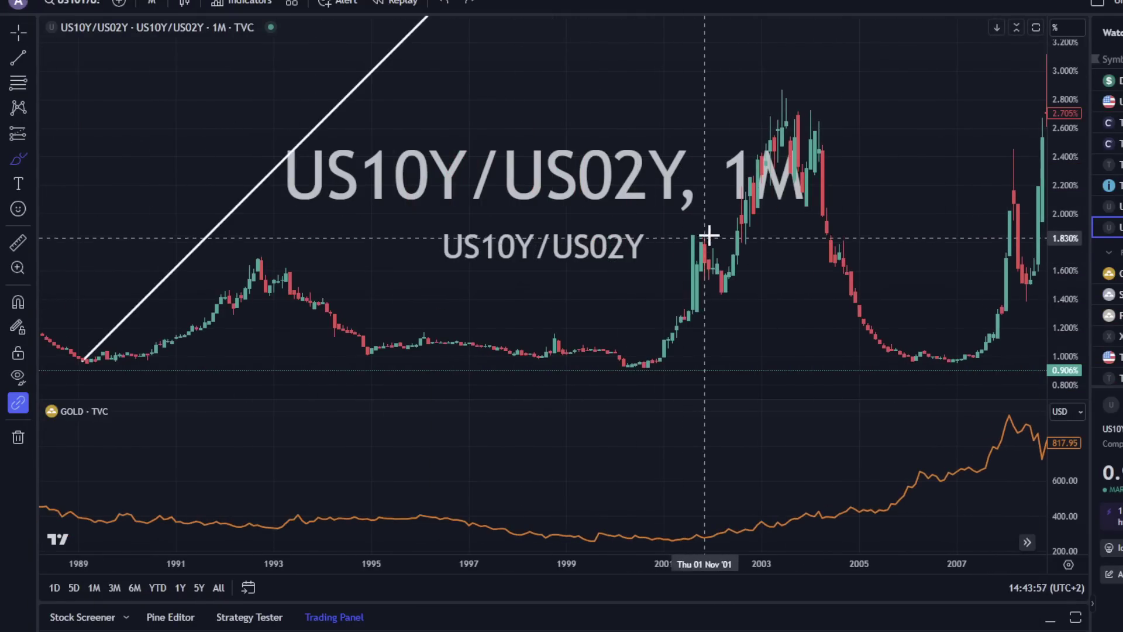
{"action": "left_click", "coordinate": [19, 34]}
{"action": "left_click_drag", "start_coordinate": [915, 276], "coordinate": [686, 253]}
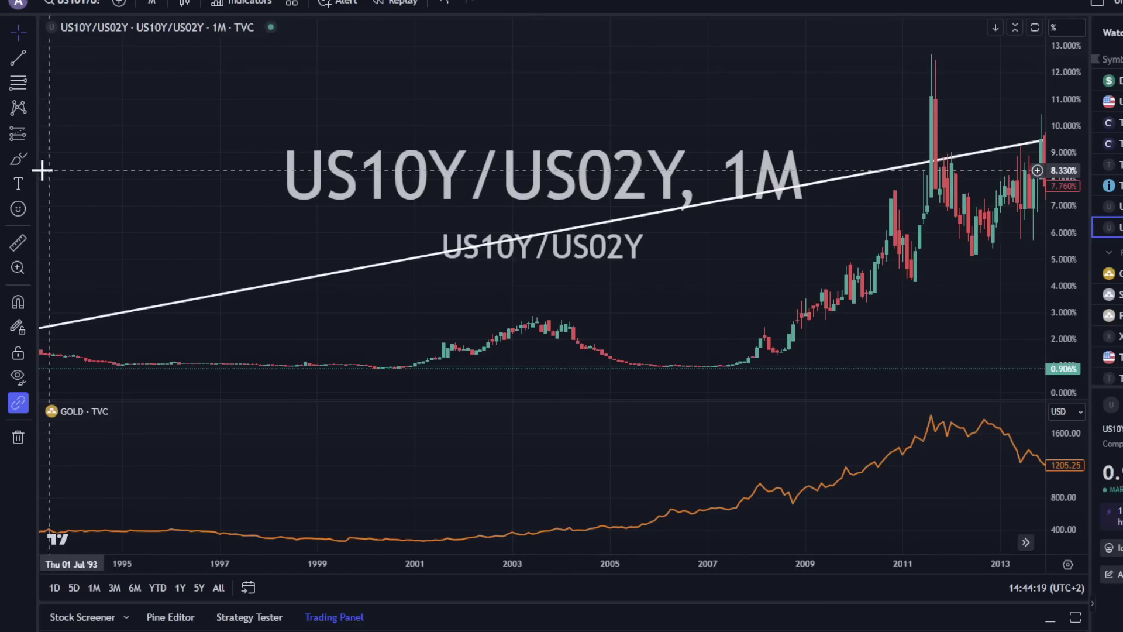
{"action": "left_click", "coordinate": [19, 160]}
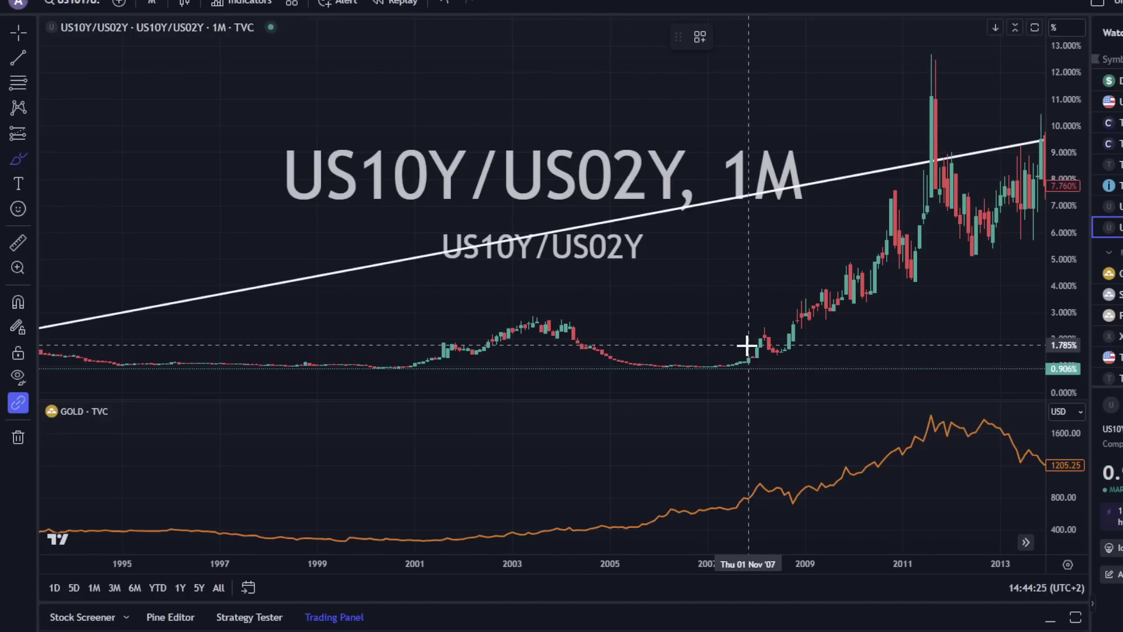
{"action": "mouse_move", "coordinate": [690, 368]}
{"action": "left_mouse_down"}
{"action": "mouse_move", "coordinate": [772, 349]}
{"action": "mouse_move", "coordinate": [830, 298]}
{"action": "mouse_move", "coordinate": [807, 291]}
{"action": "mouse_move", "coordinate": [851, 306]}
{"action": "left_mouse_up"}
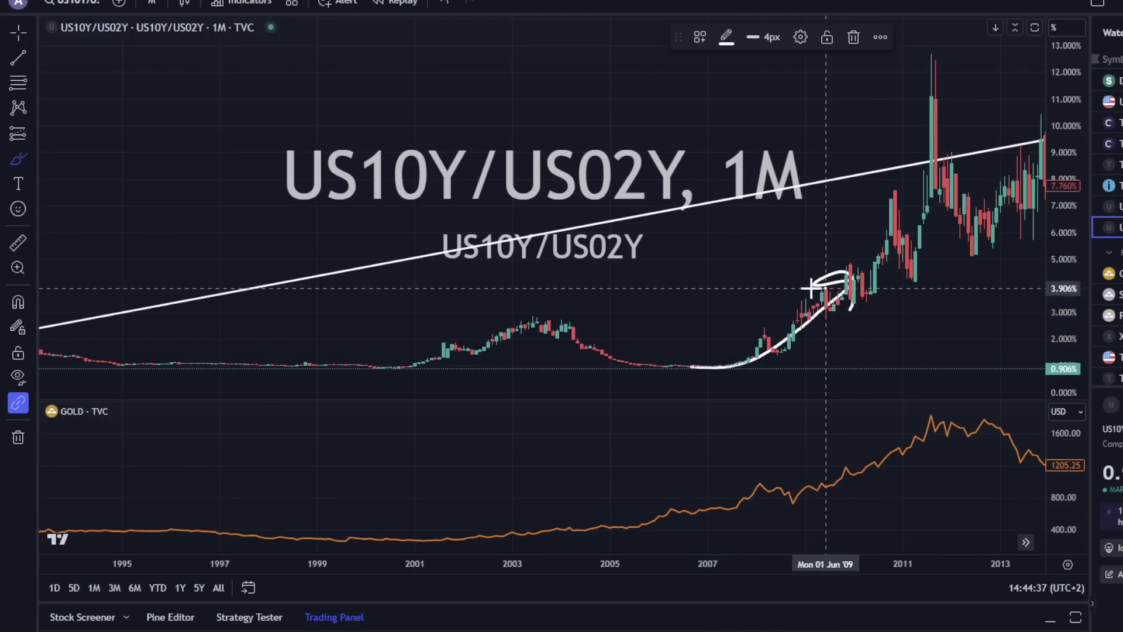
{"action": "mouse_move", "coordinate": [827, 283]}
{"action": "left_mouse_down"}
{"action": "mouse_move", "coordinate": [760, 363]}
{"action": "mouse_move", "coordinate": [902, 275]}
{"action": "mouse_move", "coordinate": [749, 302]}
{"action": "left_mouse_up"}
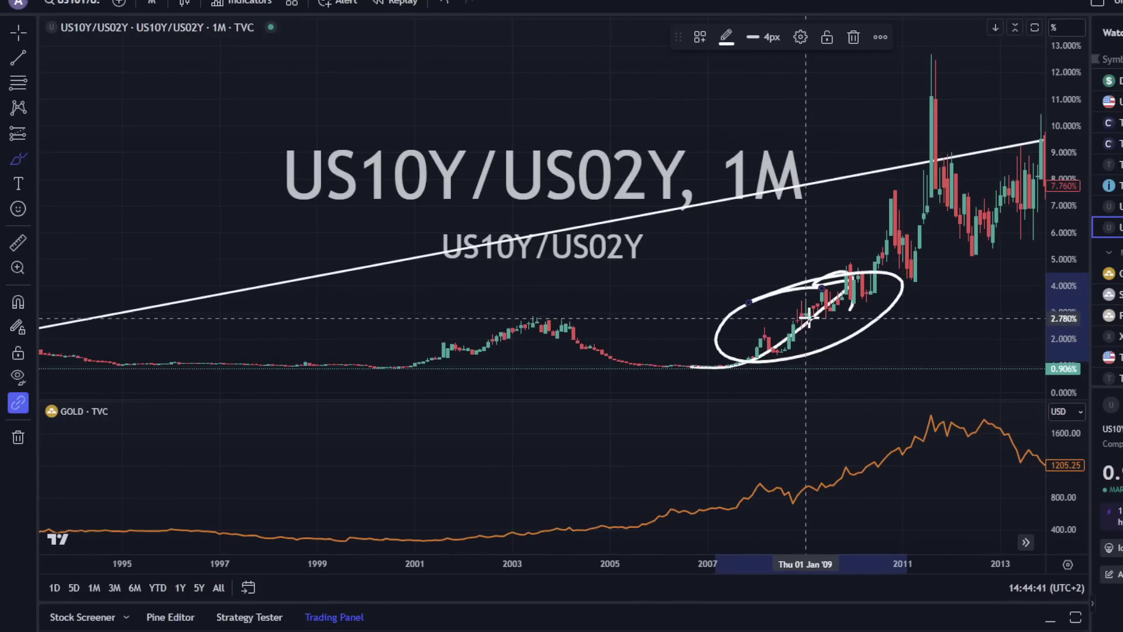
{"action": "left_click", "coordinate": [445, 5]}
{"action": "left_click", "coordinate": [444, 4]}
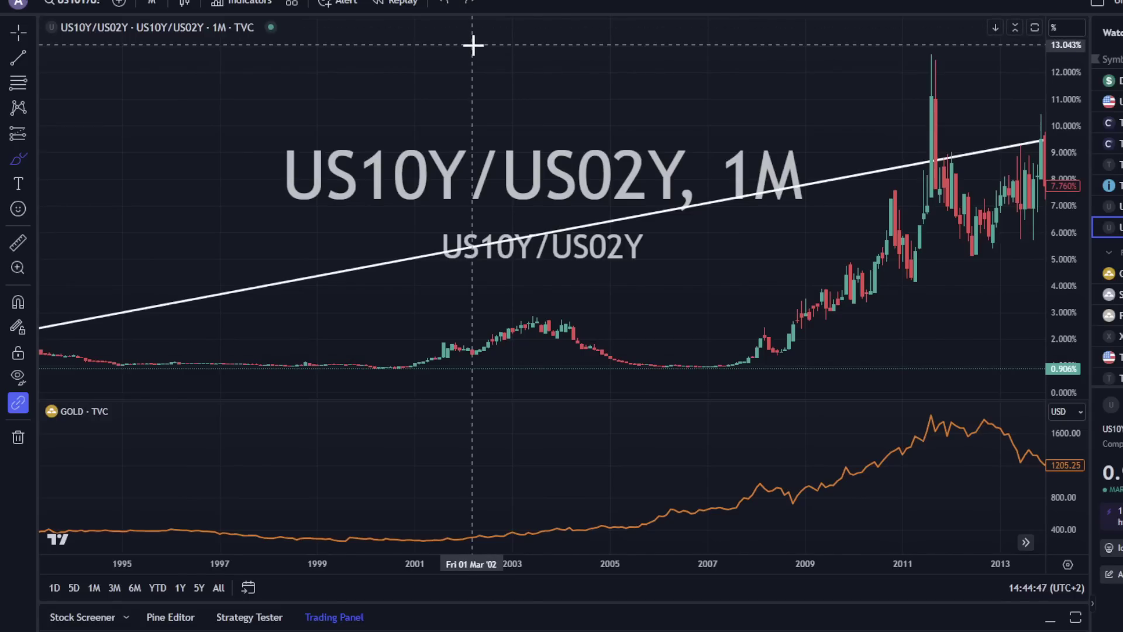
Show the chart's full history and brush loops around the 1998–2000 ratio lows and the 1998–2001 gold lows
{"action": "left_click", "coordinate": [220, 586]}
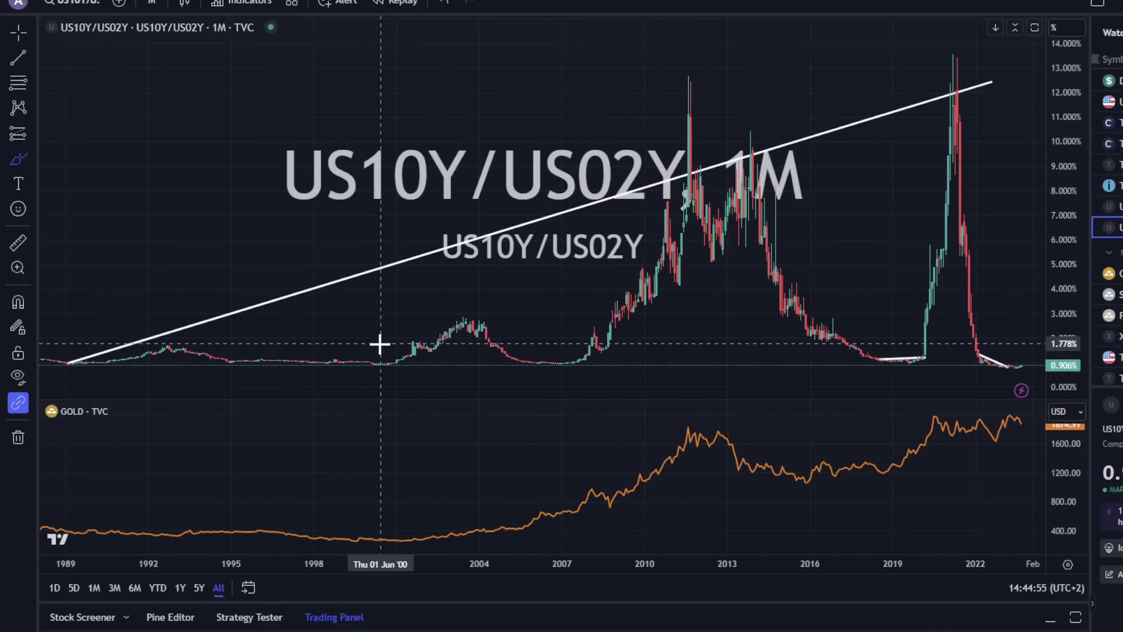
{"action": "mouse_move", "coordinate": [348, 365]}
{"action": "left_mouse_down"}
{"action": "mouse_move", "coordinate": [376, 363]}
{"action": "mouse_move", "coordinate": [321, 368]}
{"action": "mouse_move", "coordinate": [393, 360]}
{"action": "left_mouse_up"}
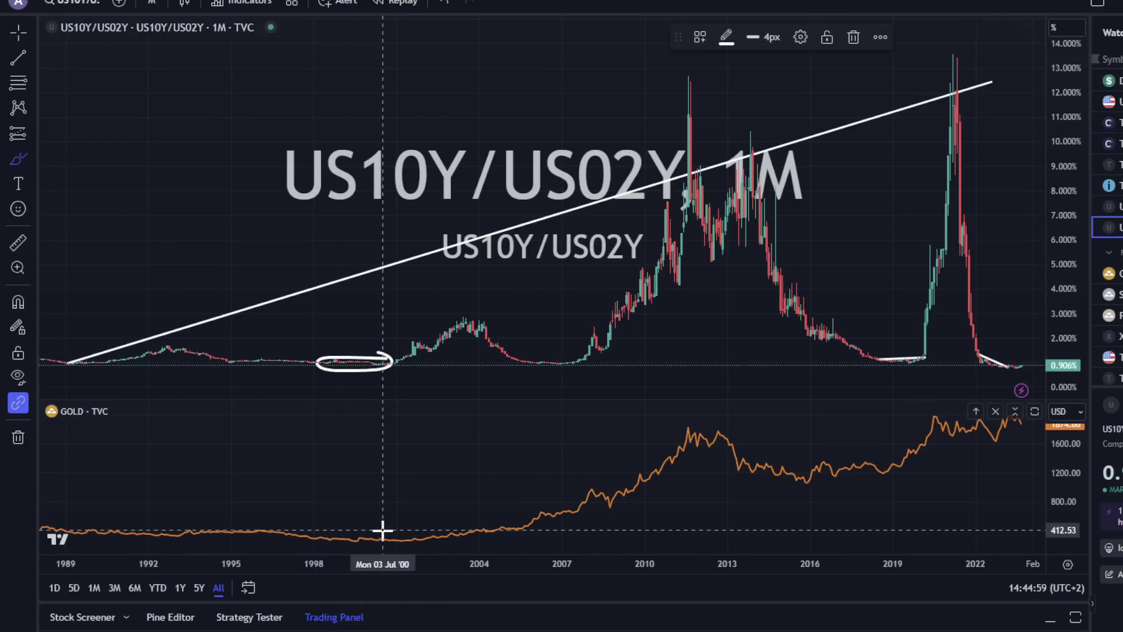
{"action": "mouse_move", "coordinate": [381, 529]}
{"action": "left_mouse_down"}
{"action": "mouse_move", "coordinate": [328, 529]}
{"action": "mouse_move", "coordinate": [349, 550]}
{"action": "mouse_move", "coordinate": [421, 541]}
{"action": "mouse_move", "coordinate": [372, 530]}
{"action": "left_mouse_up"}
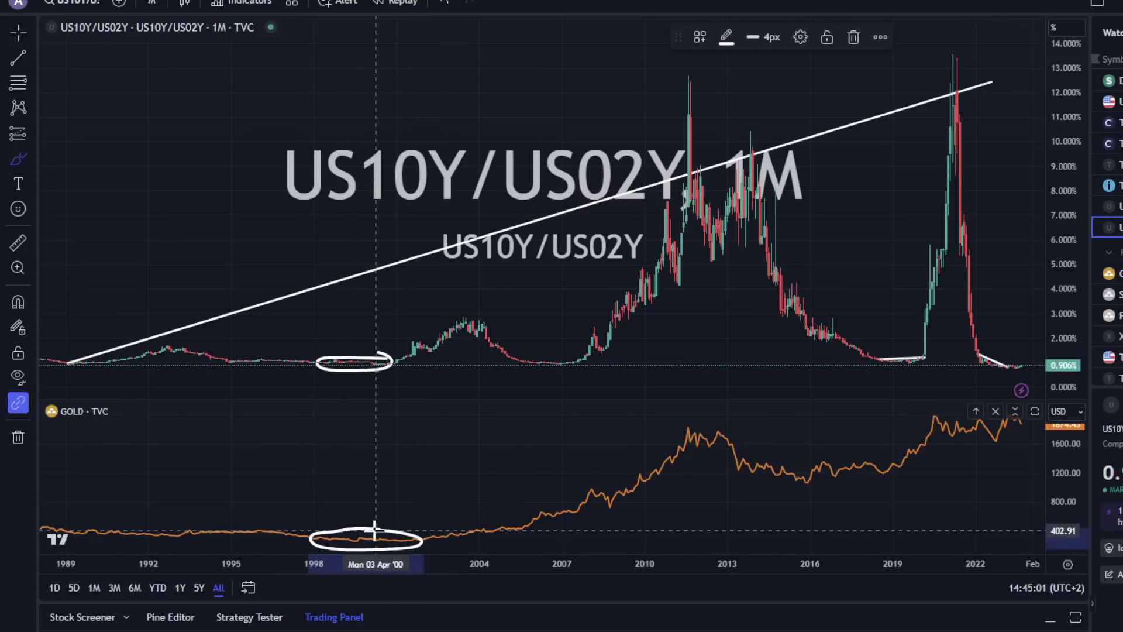
Brush rising arrows on the ratio from 2001 to 2003 and on gold from 2001 to 2011, and circle both 2011–2013 peaks
{"action": "left_click_drag", "start_coordinate": [392, 361], "coordinate": [441, 322]}
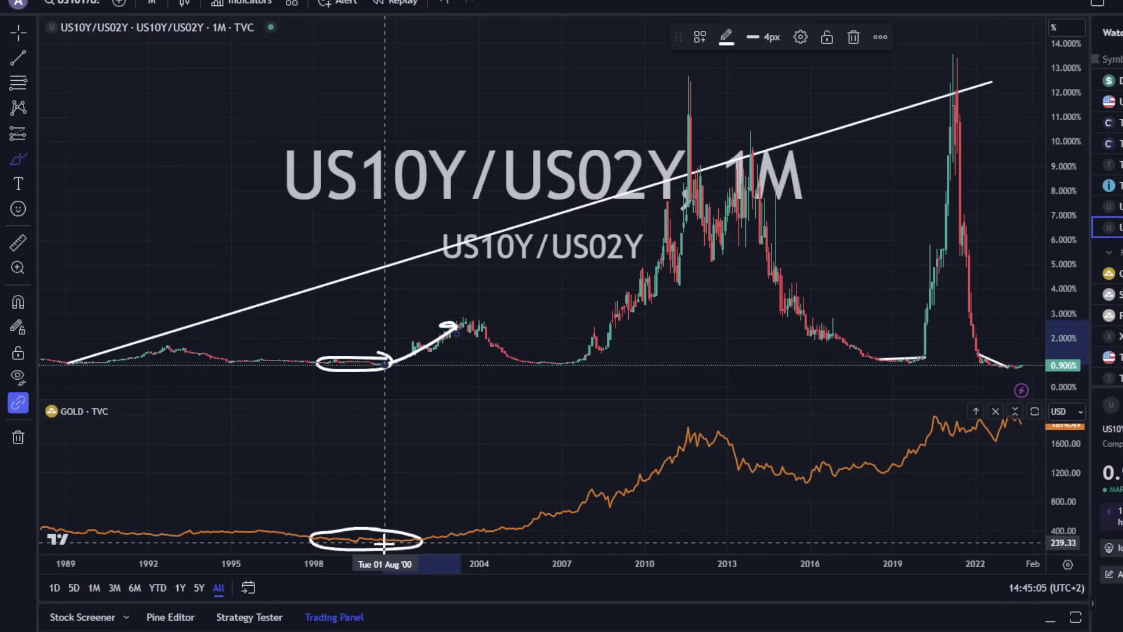
{"action": "mouse_move", "coordinate": [389, 540]}
{"action": "left_mouse_down"}
{"action": "mouse_move", "coordinate": [553, 513]}
{"action": "mouse_move", "coordinate": [643, 478]}
{"action": "mouse_move", "coordinate": [686, 444]}
{"action": "mouse_move", "coordinate": [694, 466]}
{"action": "left_mouse_up"}
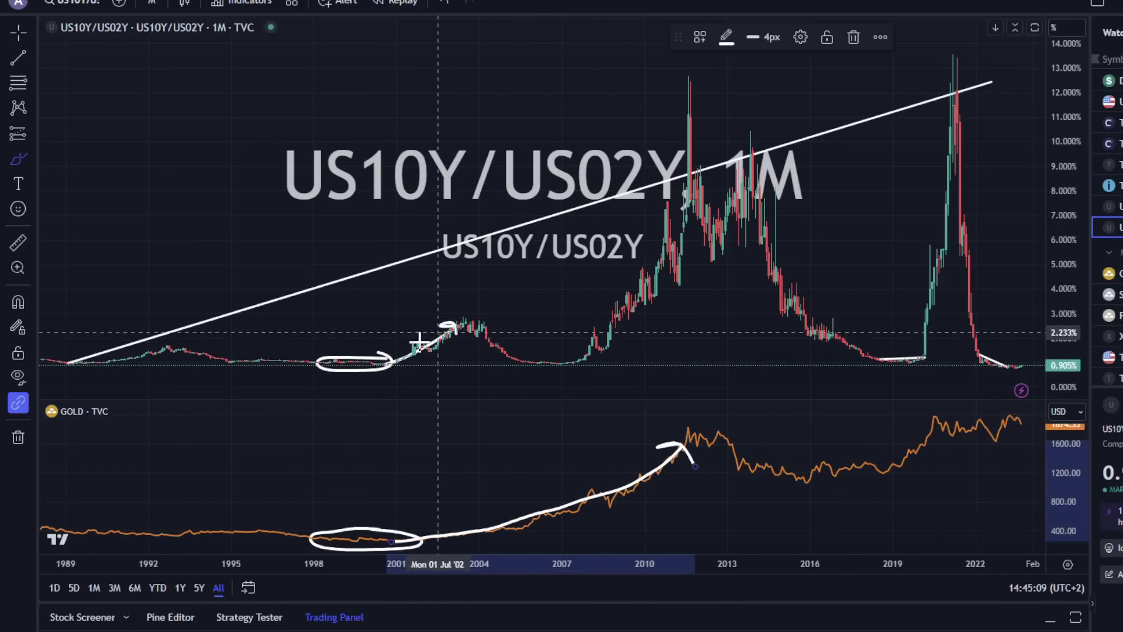
{"action": "mouse_move", "coordinate": [732, 87]}
{"action": "left_mouse_down"}
{"action": "mouse_move", "coordinate": [631, 149]}
{"action": "mouse_move", "coordinate": [682, 84]}
{"action": "left_mouse_up"}
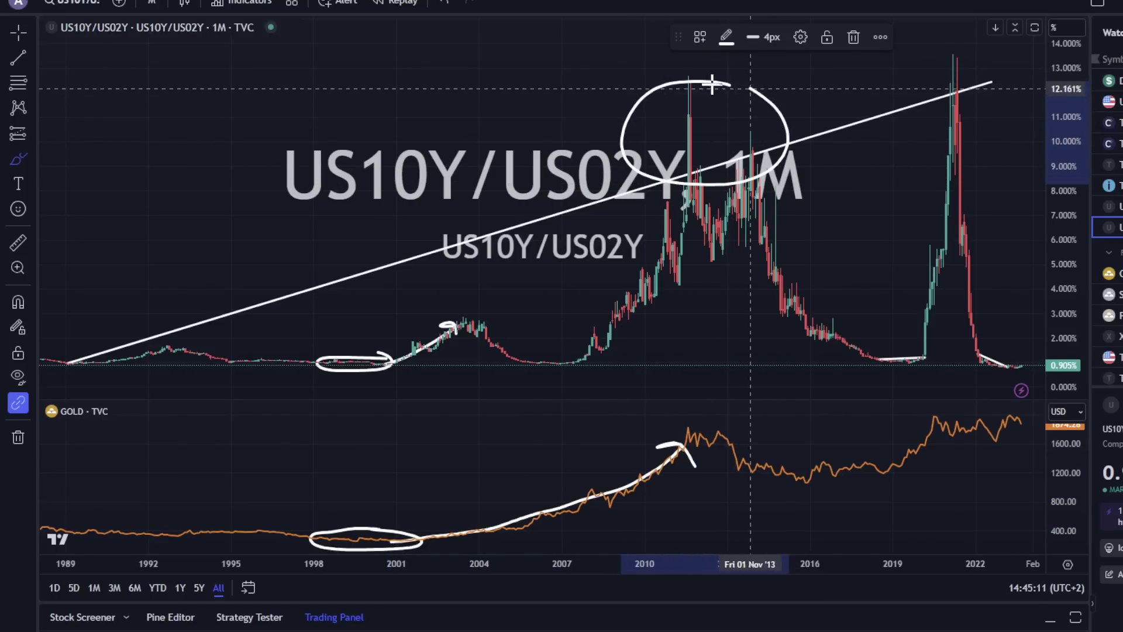
{"action": "mouse_move", "coordinate": [728, 422]}
{"action": "left_mouse_down"}
{"action": "mouse_move", "coordinate": [694, 421]}
{"action": "mouse_move", "coordinate": [752, 433]}
{"action": "mouse_move", "coordinate": [693, 414]}
{"action": "left_mouse_up"}
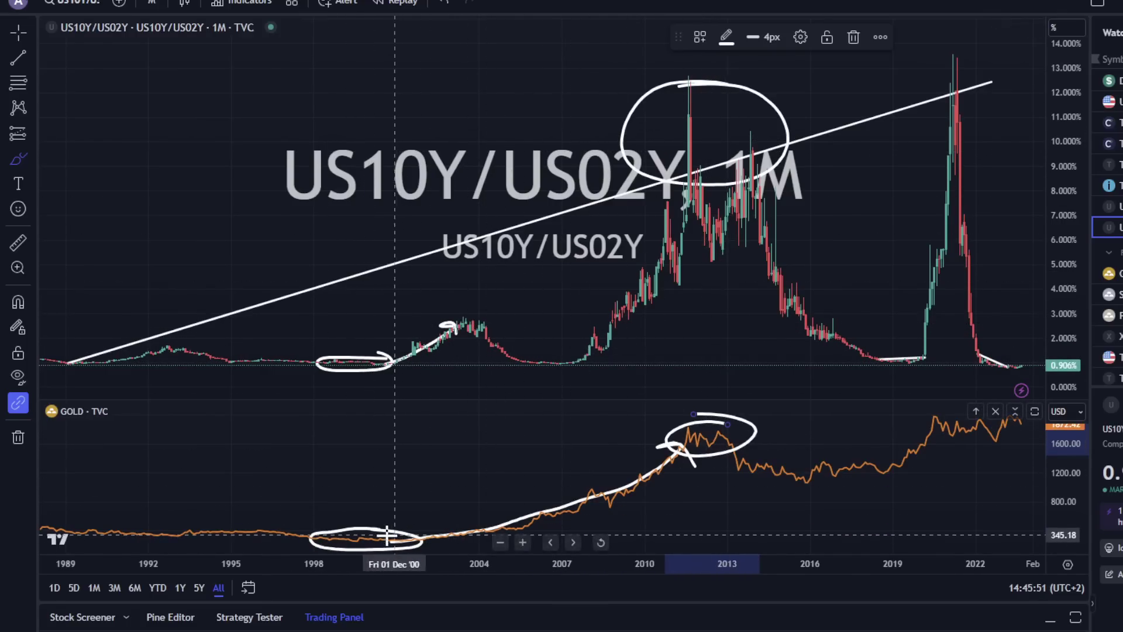
Undo the new loops and arrows, and brush and undo a rising arrow on the ratio from the 2007 low to 2011
{"action": "left_click", "coordinate": [444, 5]}
{"action": "left_click", "coordinate": [446, 4]}
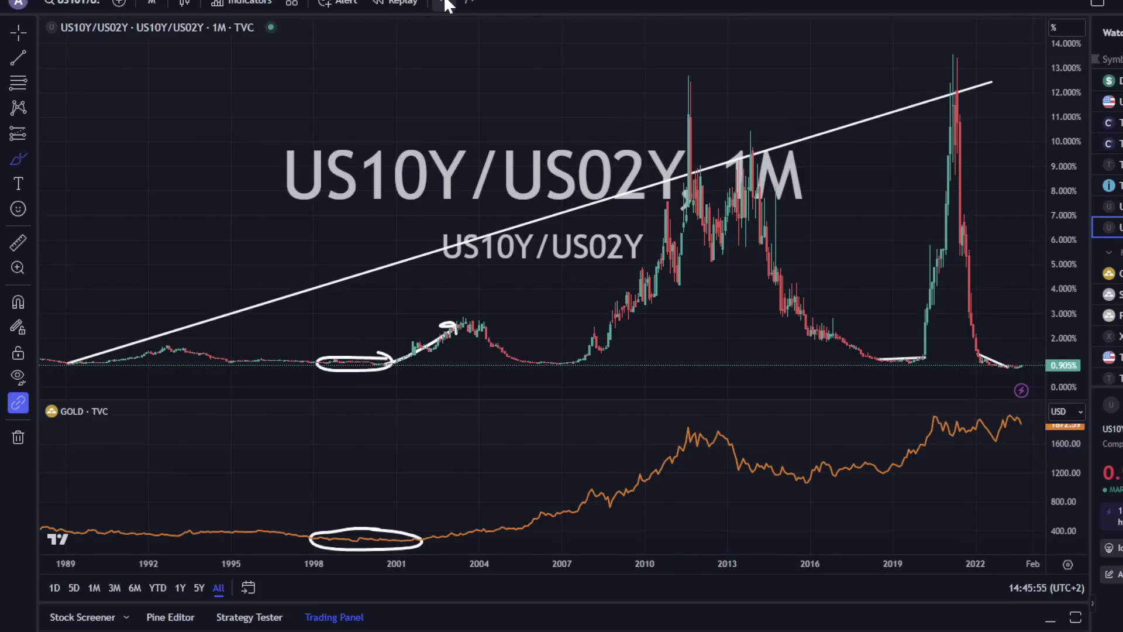
{"action": "left_click", "coordinate": [447, 4]}
{"action": "left_click", "coordinate": [446, 5]}
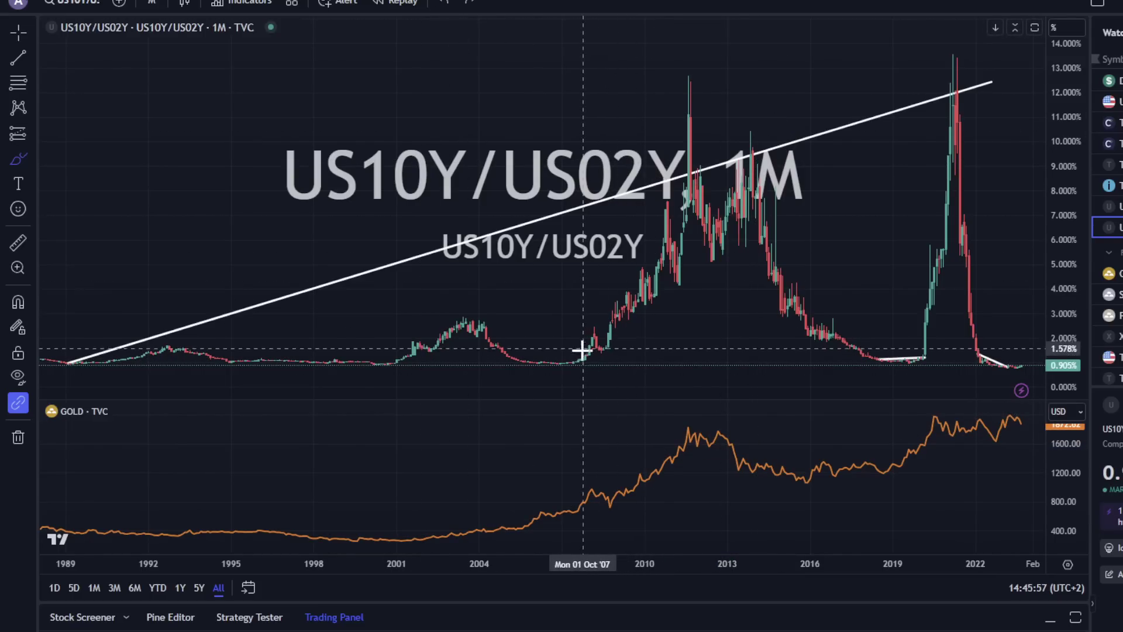
{"action": "mouse_move", "coordinate": [566, 365]}
{"action": "left_mouse_down"}
{"action": "mouse_move", "coordinate": [678, 221]}
{"action": "mouse_move", "coordinate": [658, 230]}
{"action": "mouse_move", "coordinate": [702, 263]}
{"action": "left_mouse_up"}
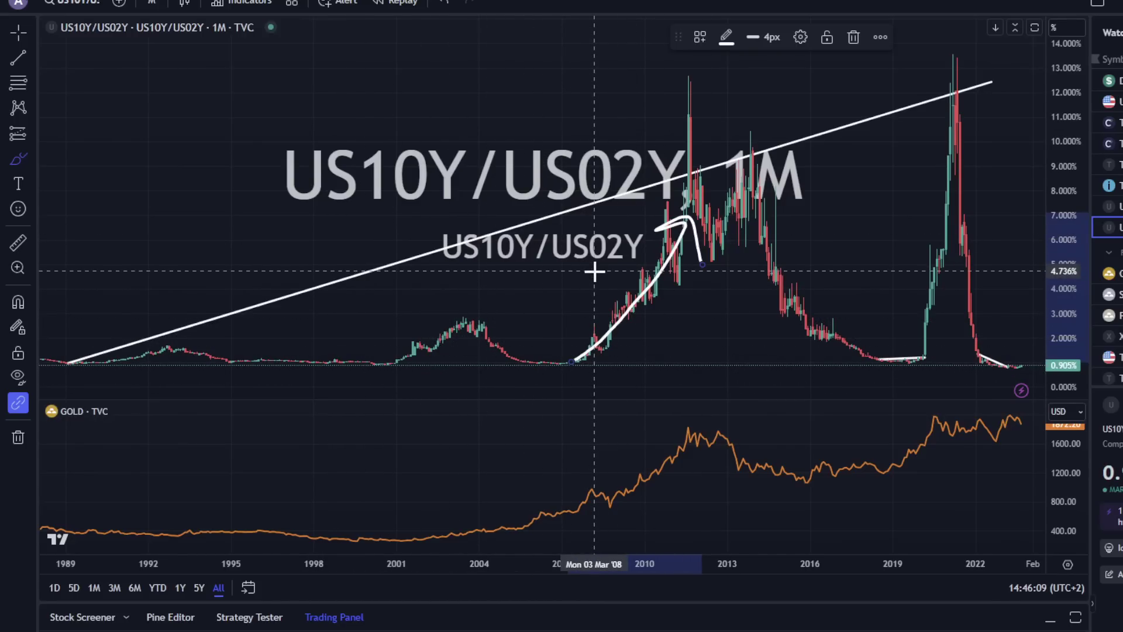
{"action": "left_click", "coordinate": [444, 4]}
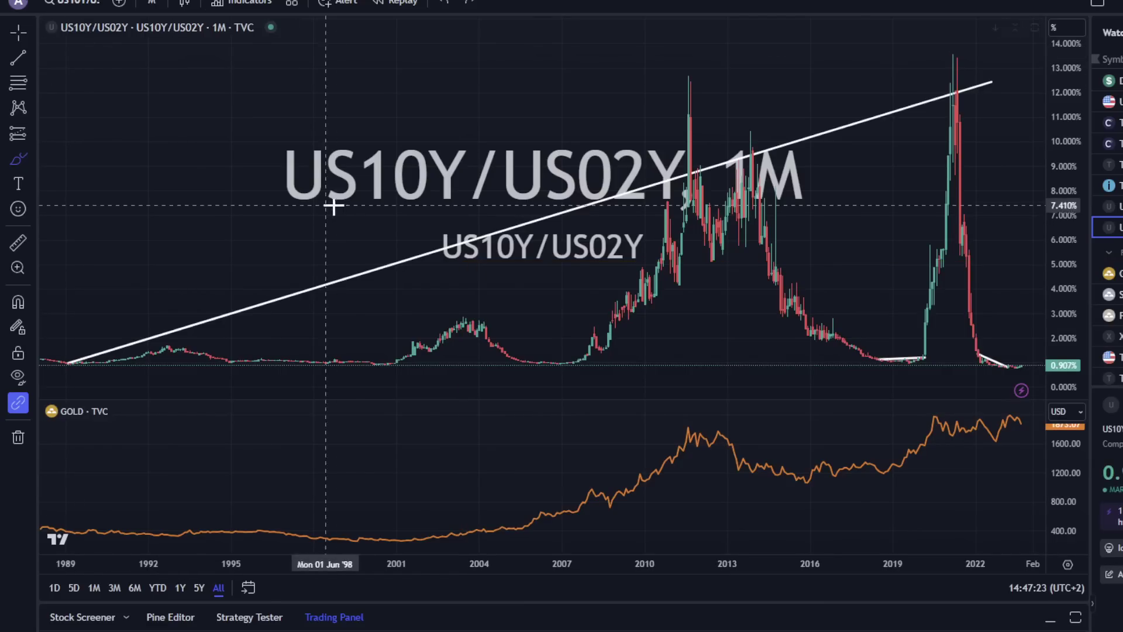
Examine the ratio and gold from 2019 to 2023, and switch the chart to the one-year range with daily candles
{"action": "scroll", "coordinate": [155, 123], "scroll_direction": "up", "scroll_amount": 3}
{"action": "scroll", "coordinate": [758, 272], "scroll_direction": "up", "scroll_amount": 6}
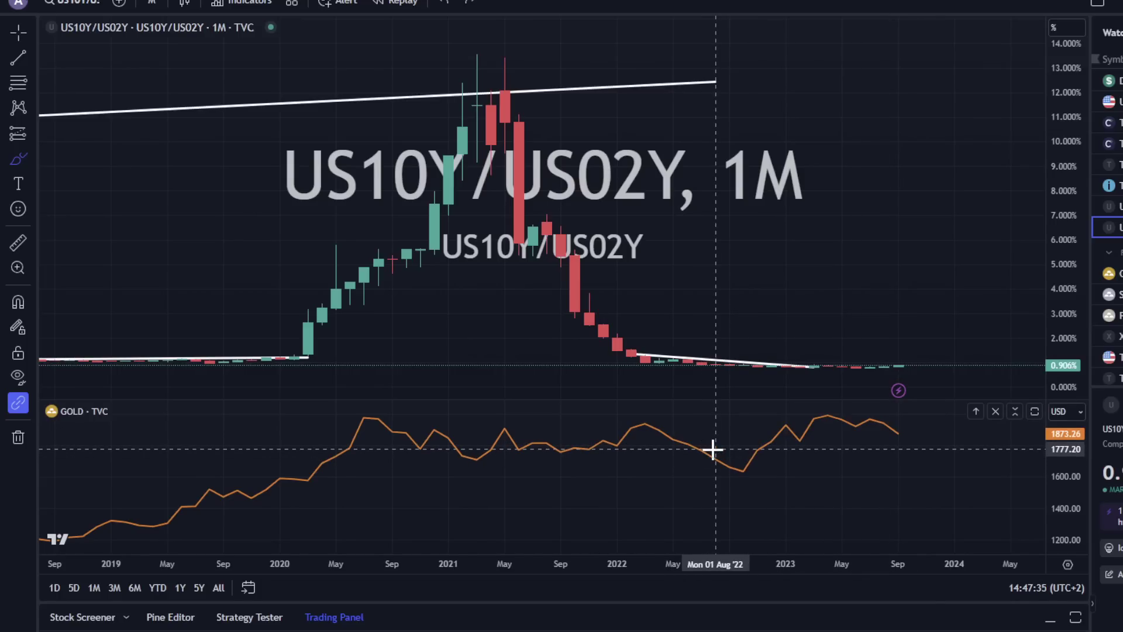
{"action": "left_click", "coordinate": [183, 586]}
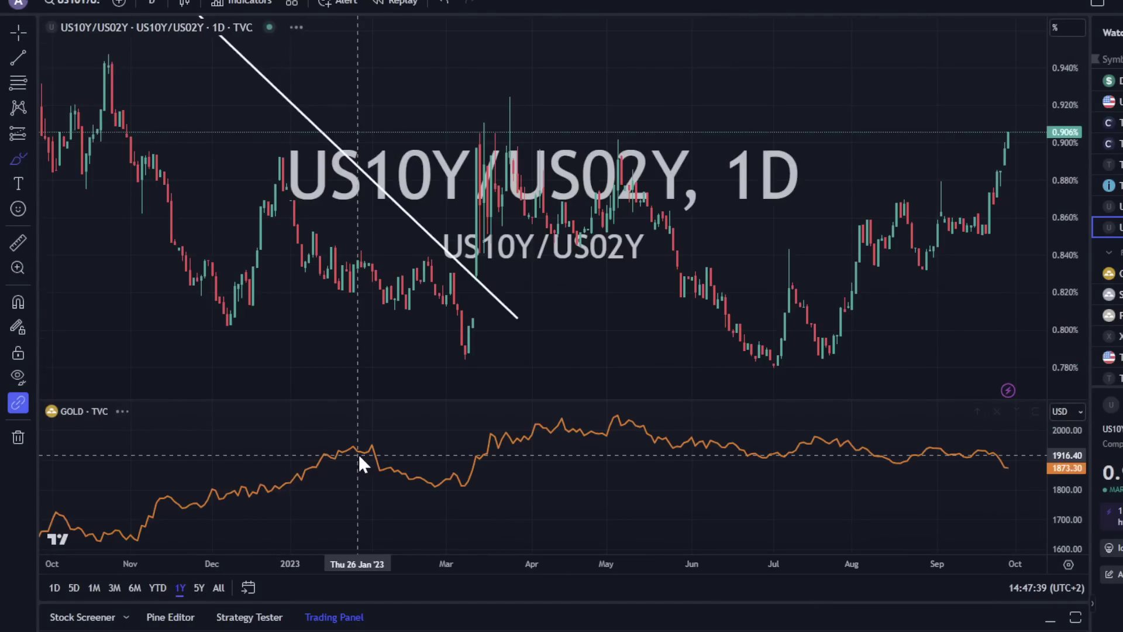
Brush a falling arrow along the ratio's decline from mid-2021 to the start of 2022 on the daily chart
{"action": "scroll", "coordinate": [527, 296], "scroll_direction": "down", "scroll_amount": 10}
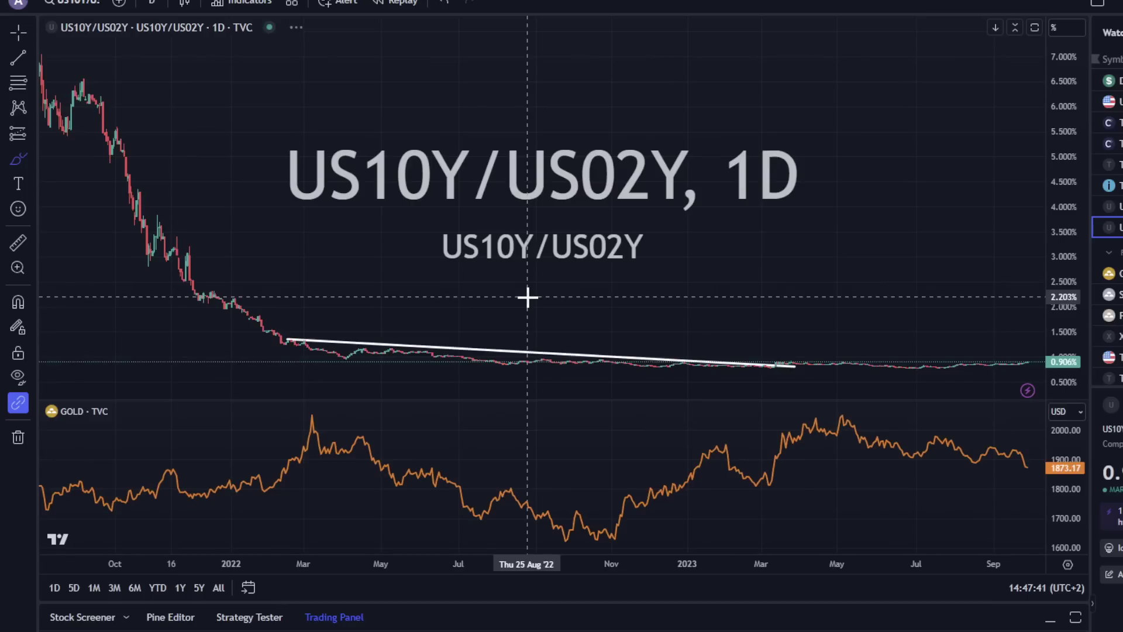
{"action": "scroll", "coordinate": [527, 296], "scroll_direction": "up", "scroll_amount": 3}
{"action": "scroll", "coordinate": [564, 278], "scroll_direction": "down", "scroll_amount": 6}
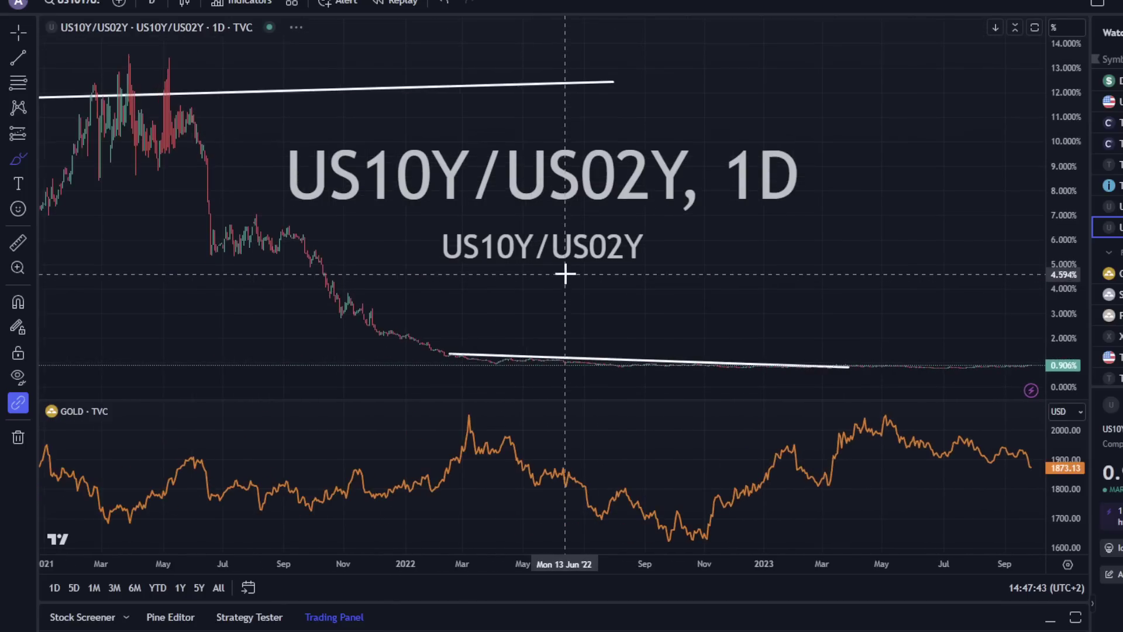
{"action": "scroll", "coordinate": [565, 273], "scroll_direction": "down", "scroll_amount": 2}
{"action": "mouse_move", "coordinate": [316, 136]}
{"action": "left_mouse_down"}
{"action": "mouse_move", "coordinate": [463, 328]}
{"action": "mouse_move", "coordinate": [441, 331]}
{"action": "left_mouse_up"}
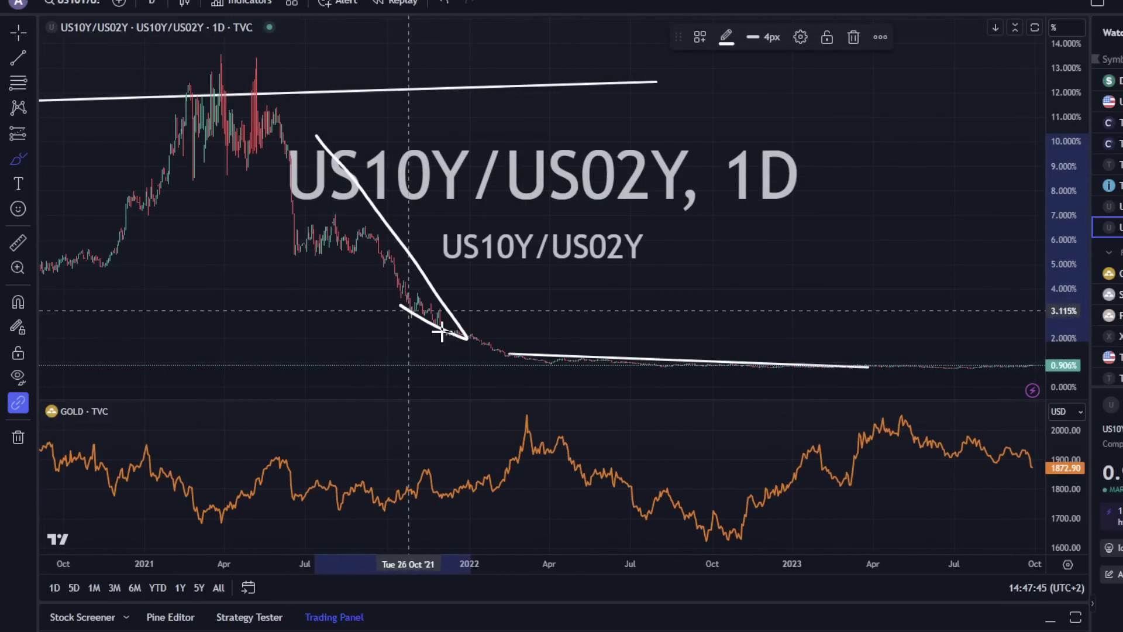
Undo the falling arrow on the ratio's decline and collapse the gold pane below the daily ratio chart
{"action": "left_click", "coordinate": [446, 5]}
{"action": "scroll", "coordinate": [620, 292], "scroll_direction": "up", "scroll_amount": 3}
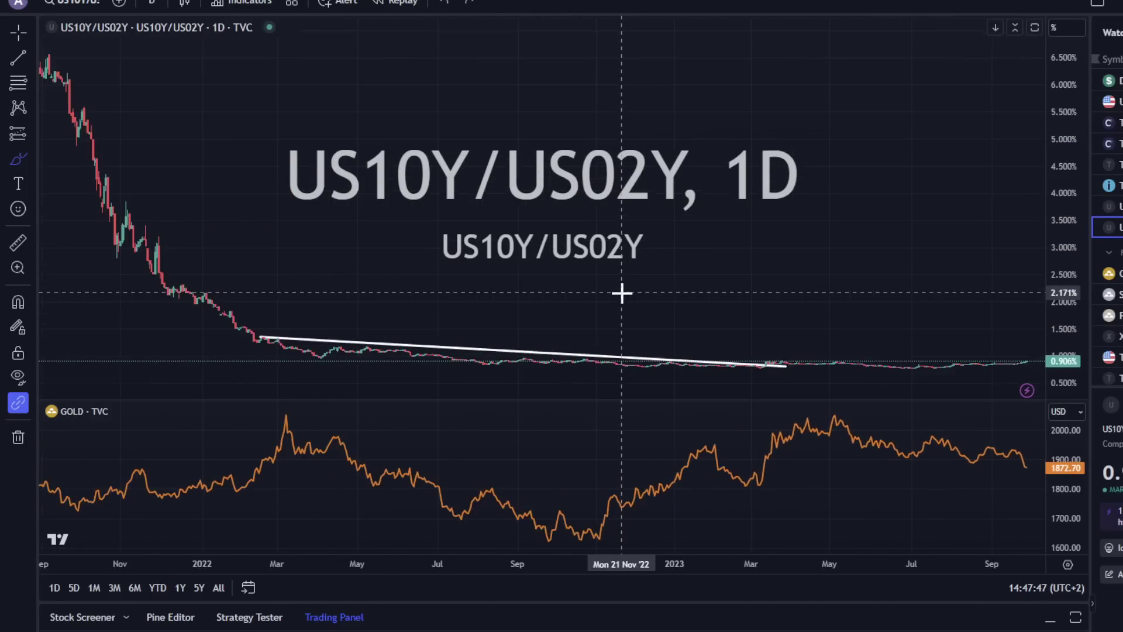
{"action": "scroll", "coordinate": [622, 292], "scroll_direction": "up", "scroll_amount": 3}
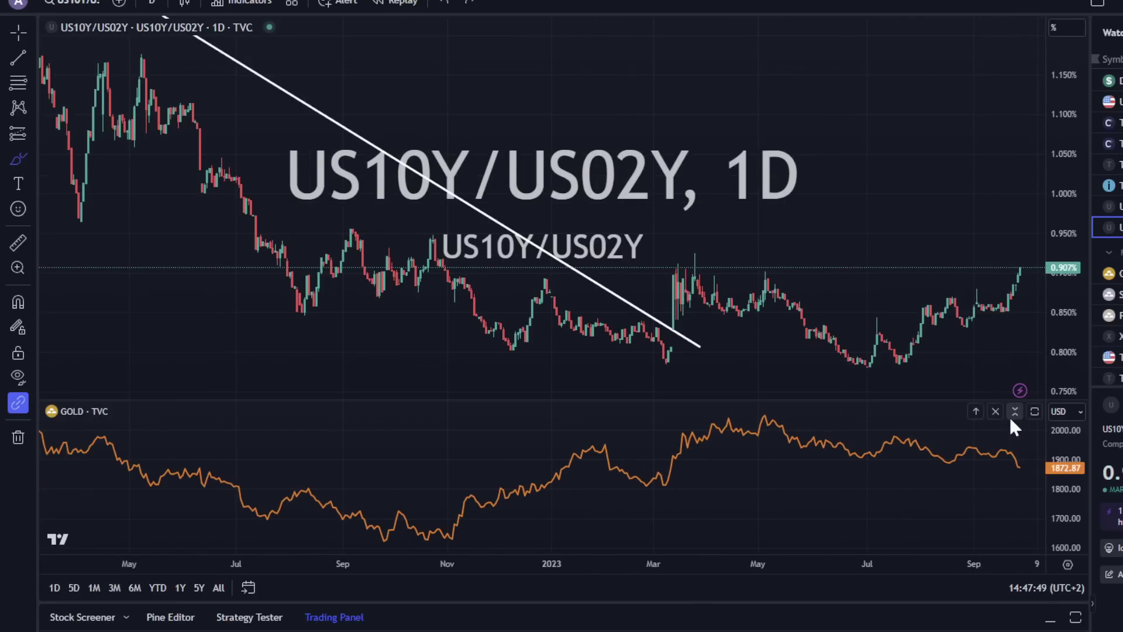
{"action": "left_click", "coordinate": [1015, 412]}
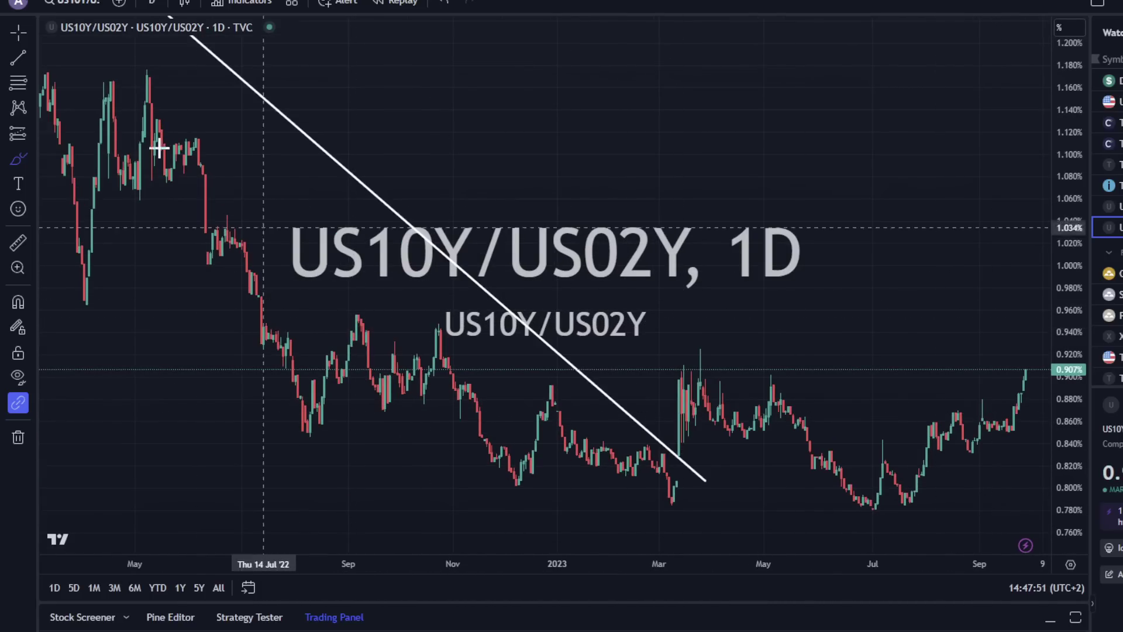
Draw a falling trend line across the ratio's highs from 12 Jul '22 at about 0.960% to 28 Sep '23 at about 0.861%
{"action": "left_click", "coordinate": [18, 58]}
{"action": "left_click", "coordinate": [259, 310]}
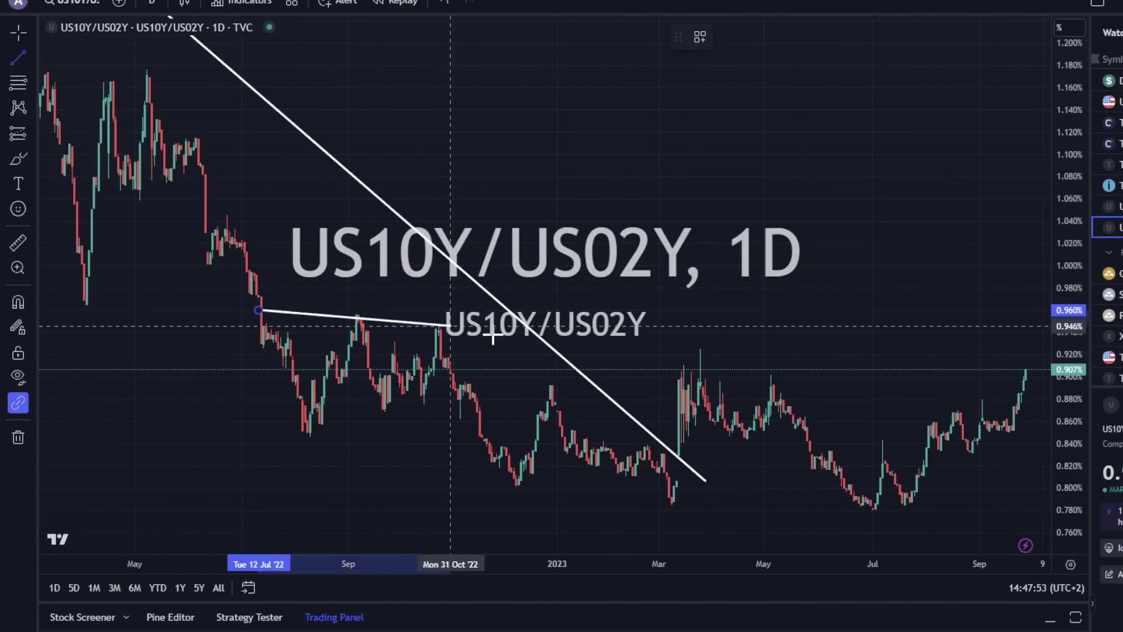
{"action": "left_click", "coordinate": [1025, 419]}
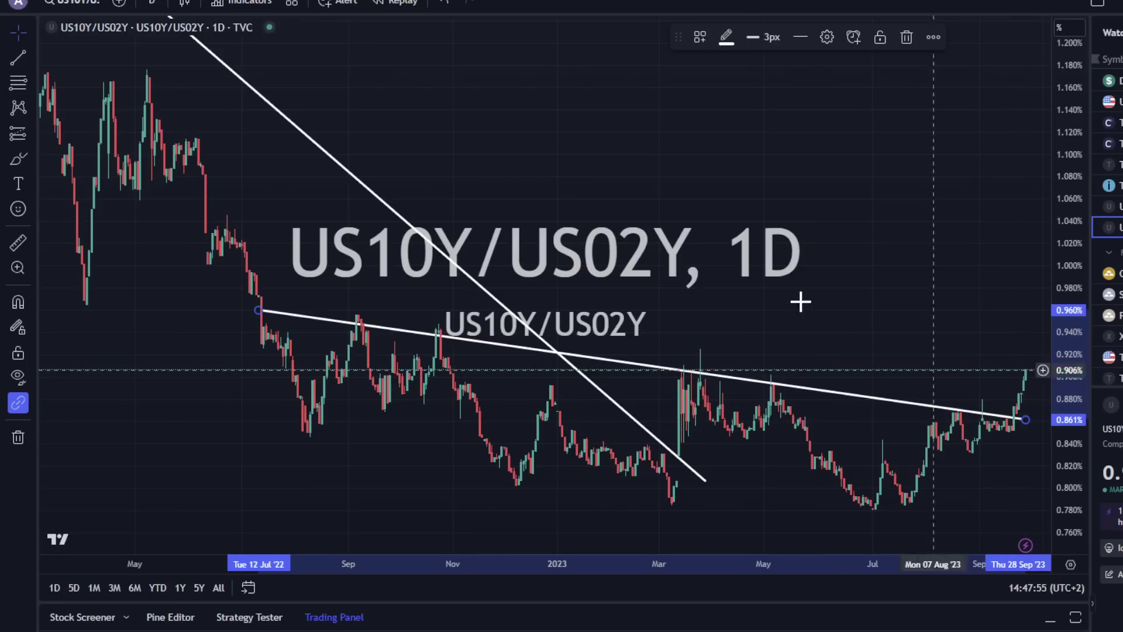
{"action": "left_click", "coordinate": [363, 331]}
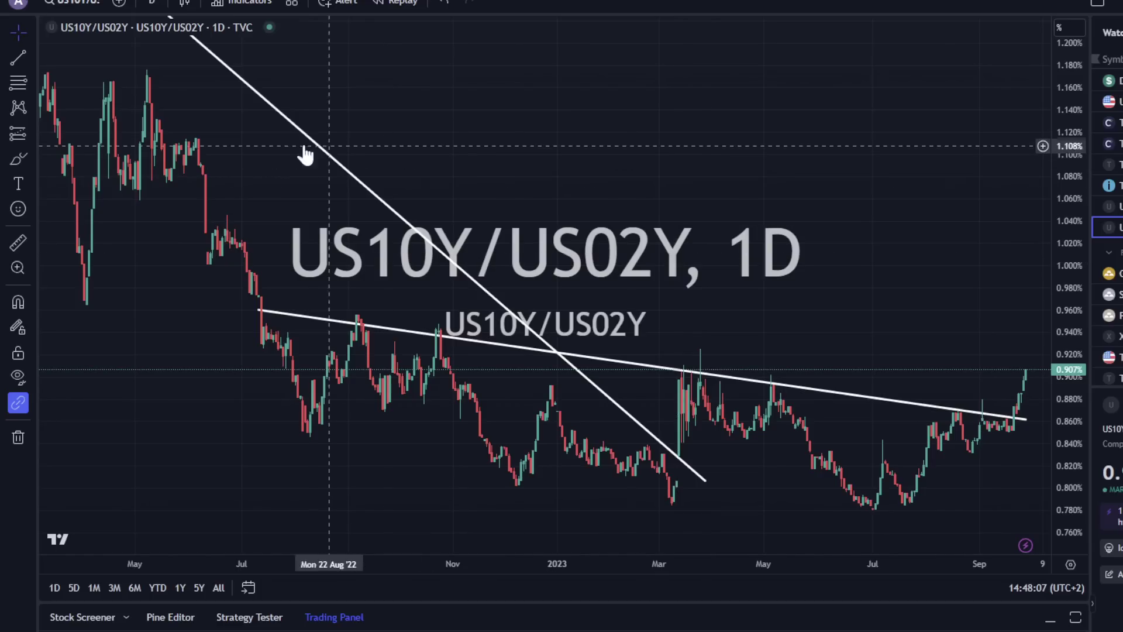
Brush a large and a small upward arrow in the empty area above the ratio's base, and undo both
{"action": "left_click", "coordinate": [18, 162]}
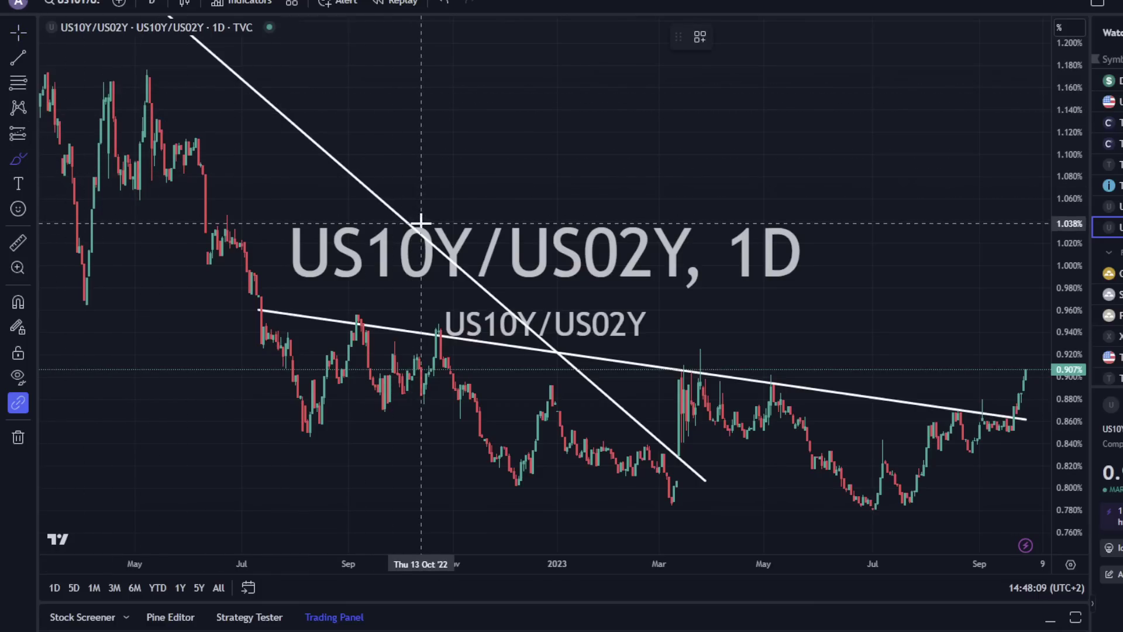
{"action": "mouse_move", "coordinate": [421, 218]}
{"action": "left_mouse_down"}
{"action": "mouse_move", "coordinate": [436, 87]}
{"action": "mouse_move", "coordinate": [468, 124]}
{"action": "left_mouse_up"}
{"action": "mouse_move", "coordinate": [581, 219]}
{"action": "left_mouse_down"}
{"action": "mouse_move", "coordinate": [581, 175]}
{"action": "mouse_move", "coordinate": [597, 180]}
{"action": "left_mouse_up"}
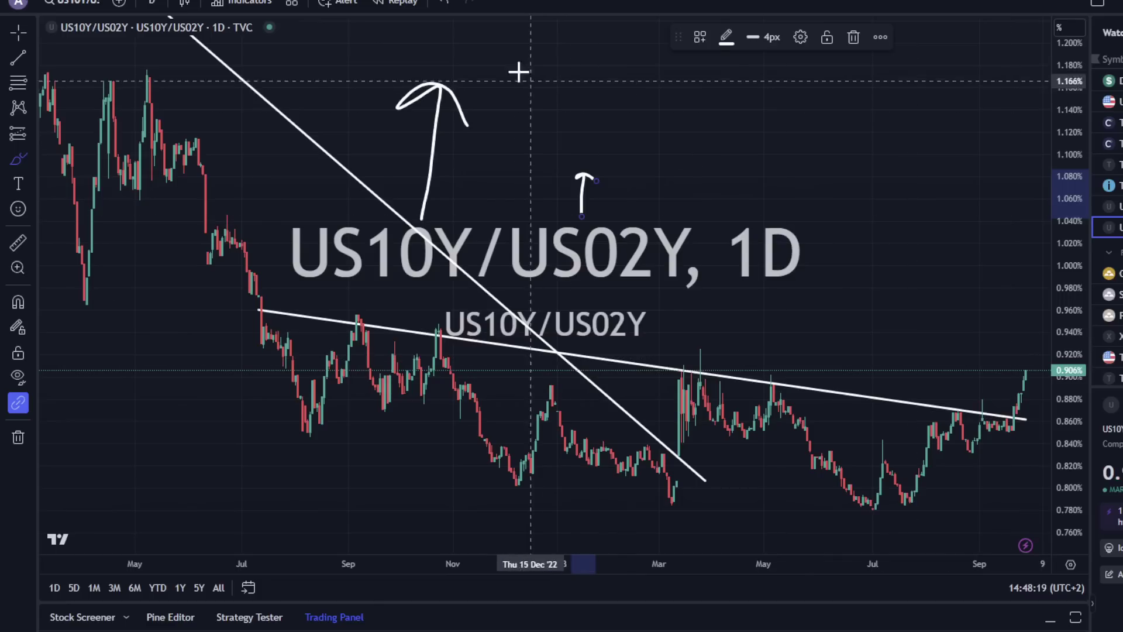
{"action": "left_click", "coordinate": [443, 4]}
{"action": "left_click", "coordinate": [444, 4]}
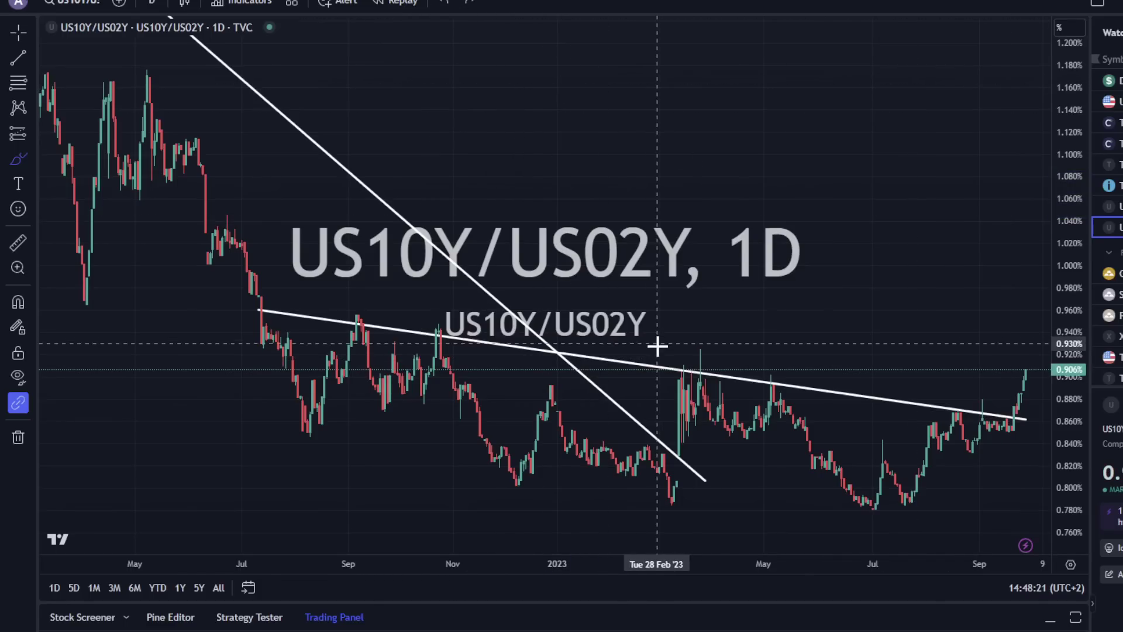
Circle the ratio's base from mid-2022 to September 2023 with the brush, undoing each of the two loops
{"action": "scroll", "coordinate": [645, 340], "scroll_direction": "down", "scroll_amount": 3}
{"action": "scroll", "coordinate": [642, 333], "scroll_direction": "up", "scroll_amount": 5}
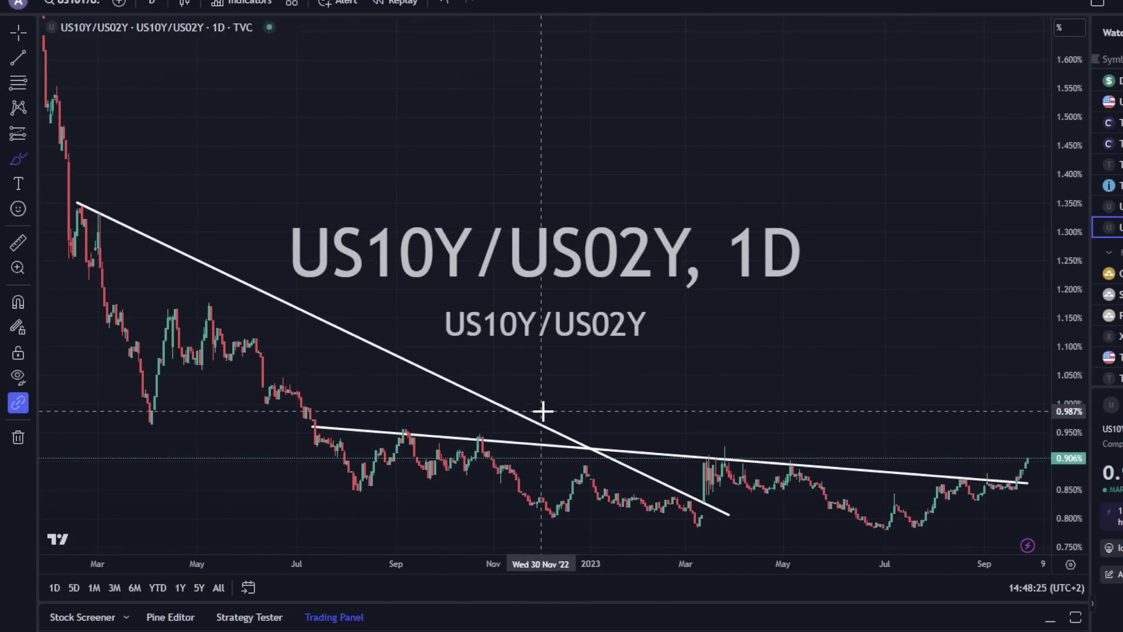
{"action": "mouse_move", "coordinate": [998, 439]}
{"action": "left_mouse_down"}
{"action": "mouse_move", "coordinate": [316, 422]}
{"action": "mouse_move", "coordinate": [865, 531]}
{"action": "mouse_move", "coordinate": [1050, 514]}
{"action": "mouse_move", "coordinate": [924, 408]}
{"action": "left_mouse_up"}
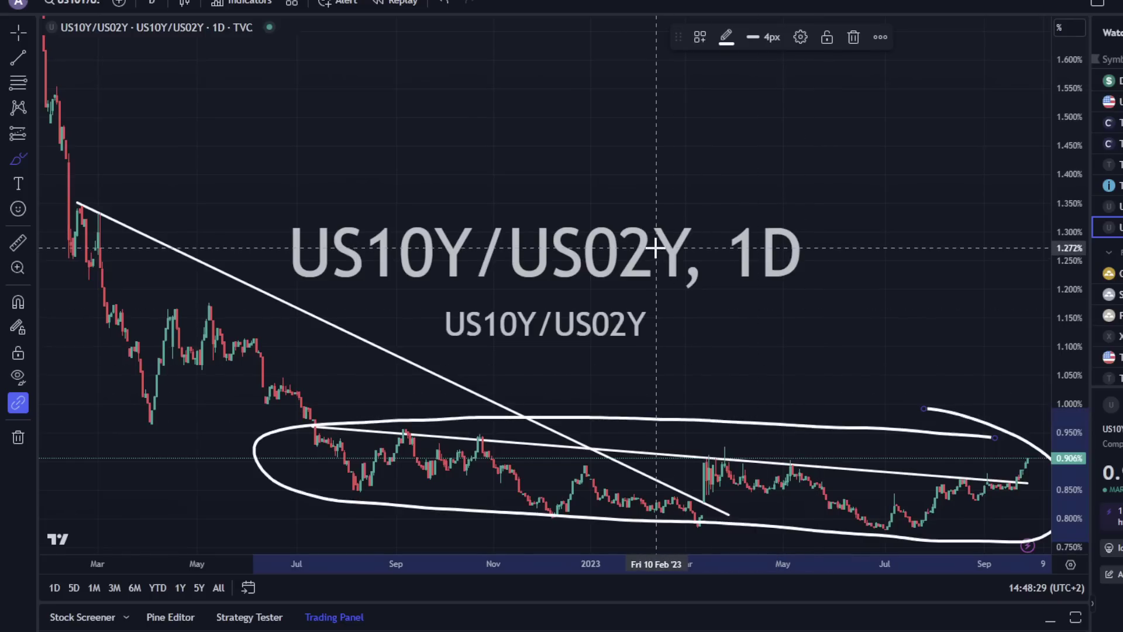
{"action": "left_click", "coordinate": [443, 5]}
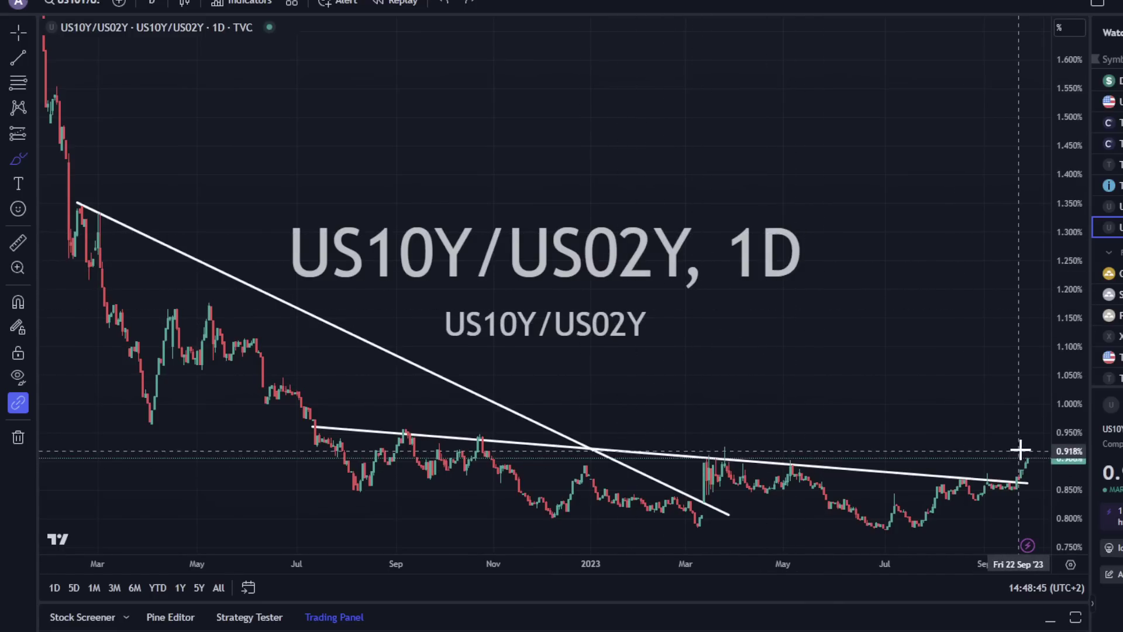
{"action": "mouse_move", "coordinate": [1021, 450]}
{"action": "left_mouse_down"}
{"action": "mouse_move", "coordinate": [584, 421]}
{"action": "mouse_move", "coordinate": [301, 476]}
{"action": "mouse_move", "coordinate": [942, 526]}
{"action": "mouse_move", "coordinate": [993, 436]}
{"action": "left_mouse_up"}
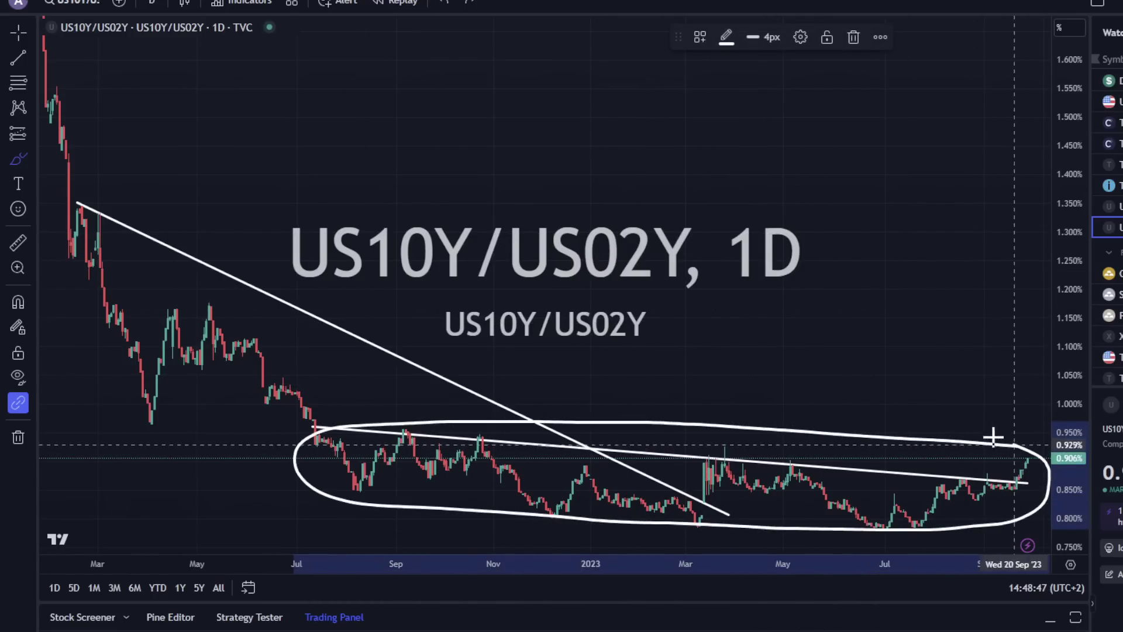
{"action": "left_click", "coordinate": [444, 4]}
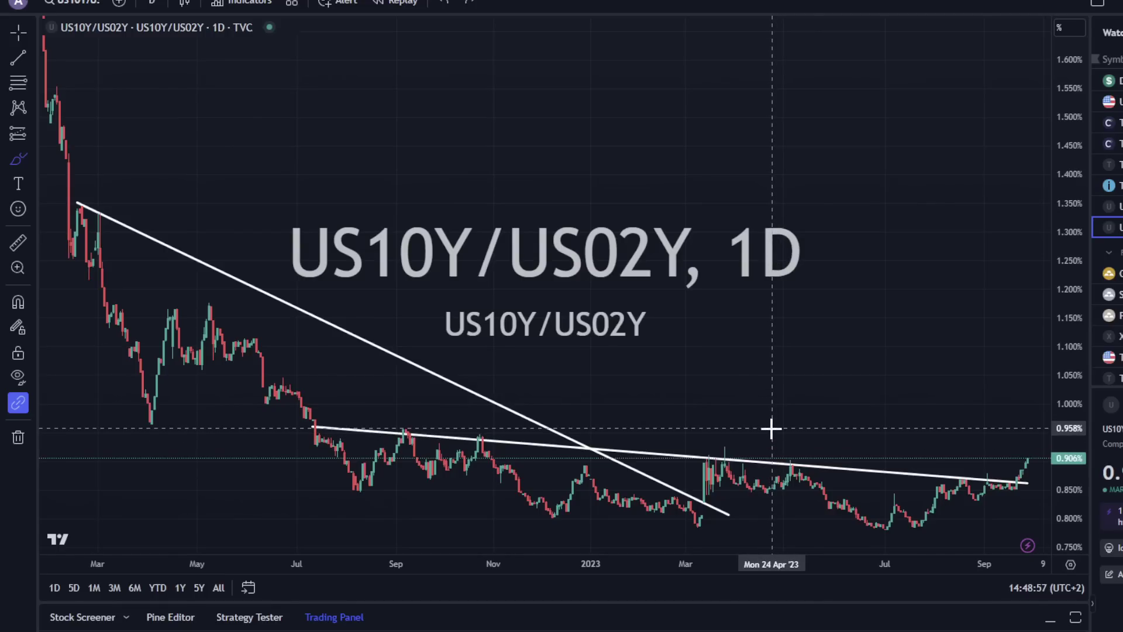
Auto-fit the price scale to the mid-2023 candles, and brush and undo a rising arrow along the September 2023 breakout
{"action": "scroll", "coordinate": [770, 428], "scroll_direction": "up", "scroll_amount": 5}
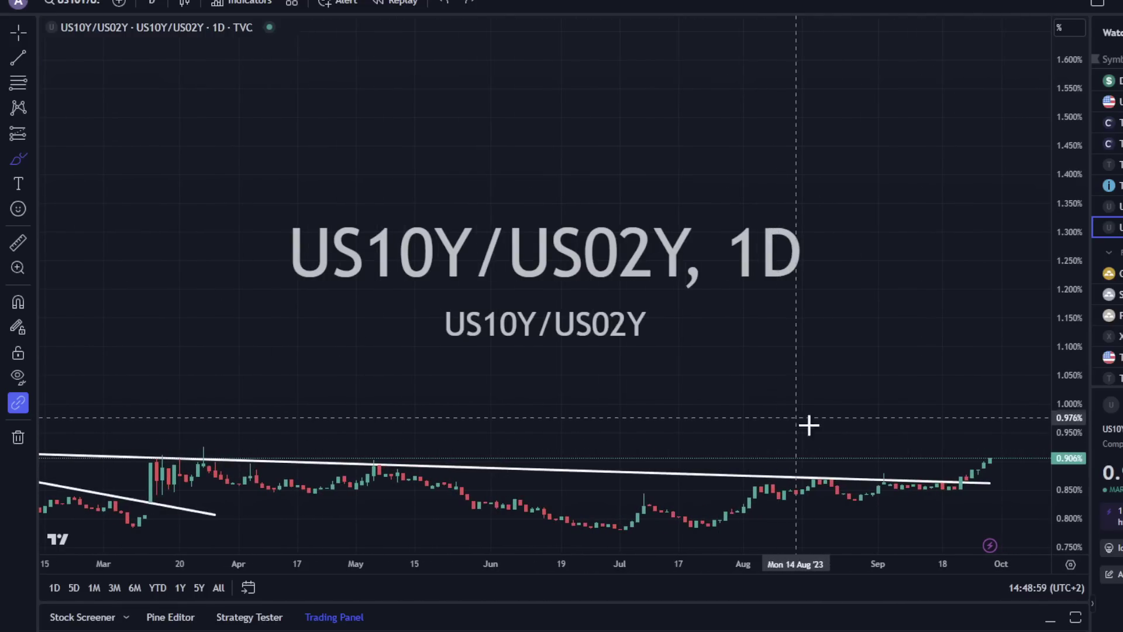
{"action": "right_click", "coordinate": [1068, 410]}
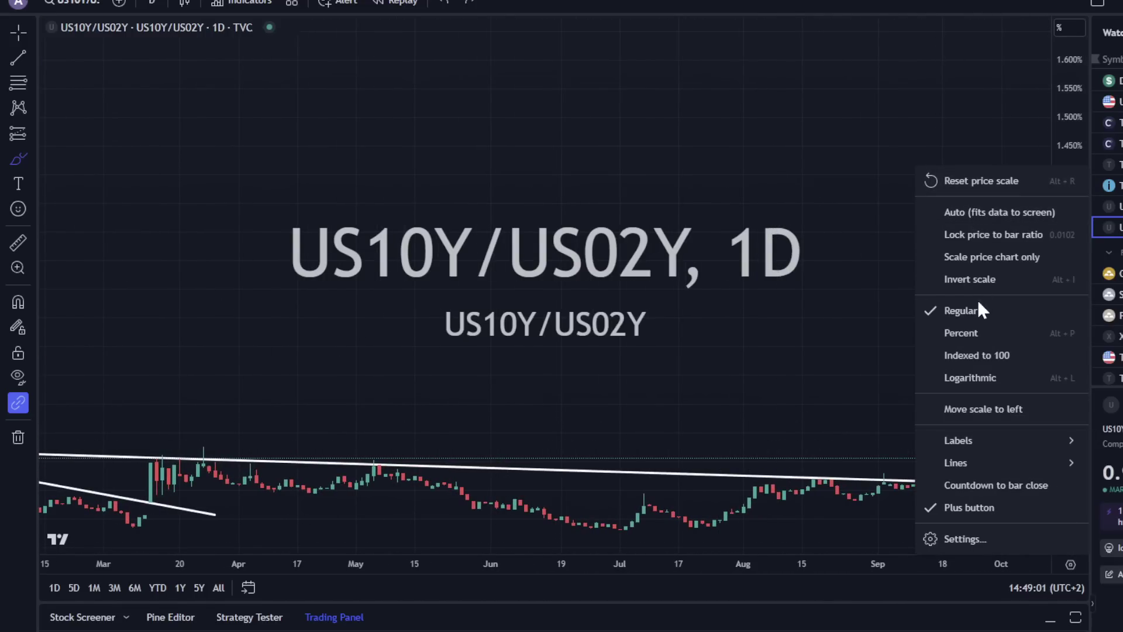
{"action": "left_click", "coordinate": [982, 213]}
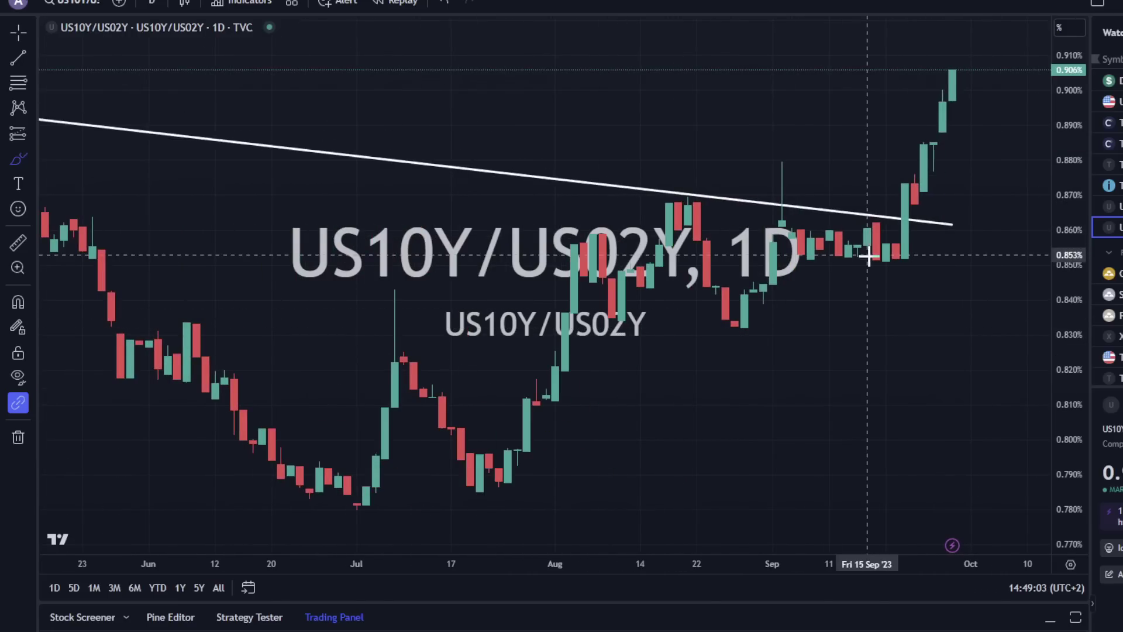
{"action": "mouse_move", "coordinate": [860, 264]}
{"action": "left_mouse_down"}
{"action": "mouse_move", "coordinate": [955, 33]}
{"action": "mouse_move", "coordinate": [981, 97]}
{"action": "left_mouse_up"}
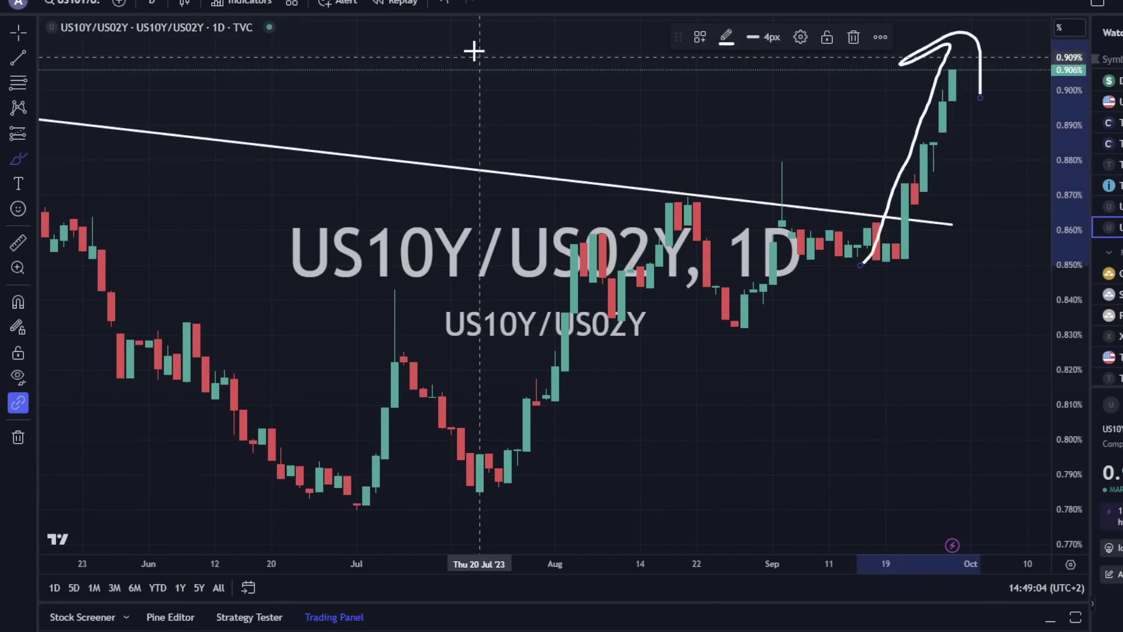
{"action": "left_click", "coordinate": [442, 4]}
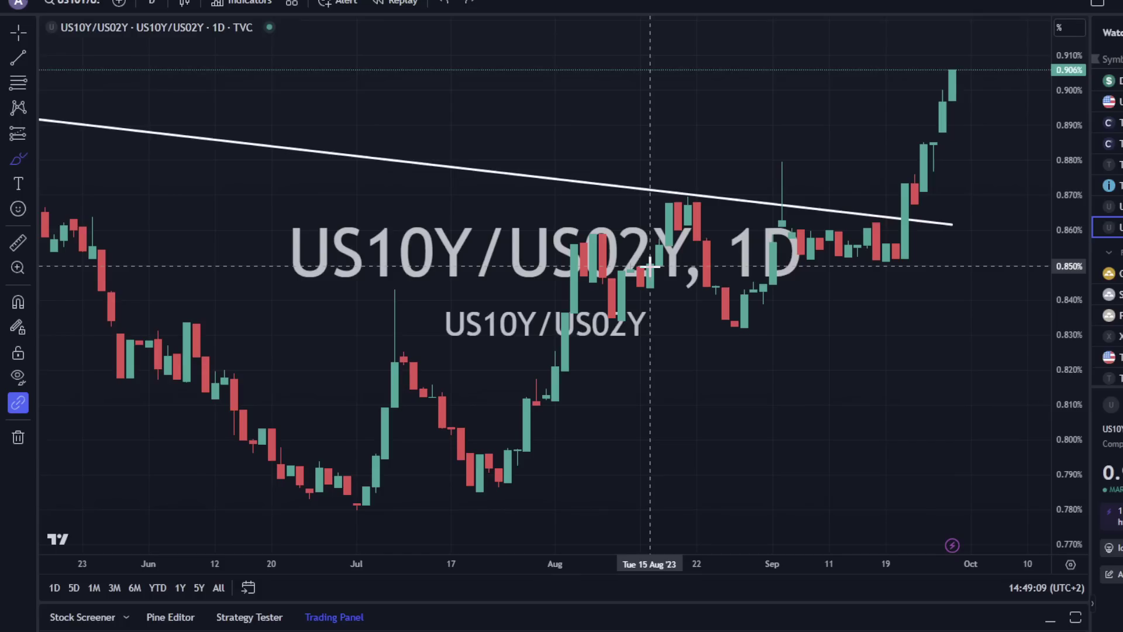
Switch to the five-year range with weekly candles and examine the ratio's earlier cycles back to the 2004–2008 trough
{"action": "left_click", "coordinate": [199, 589]}
{"action": "scroll", "coordinate": [533, 399], "scroll_direction": "down", "scroll_amount": 3}
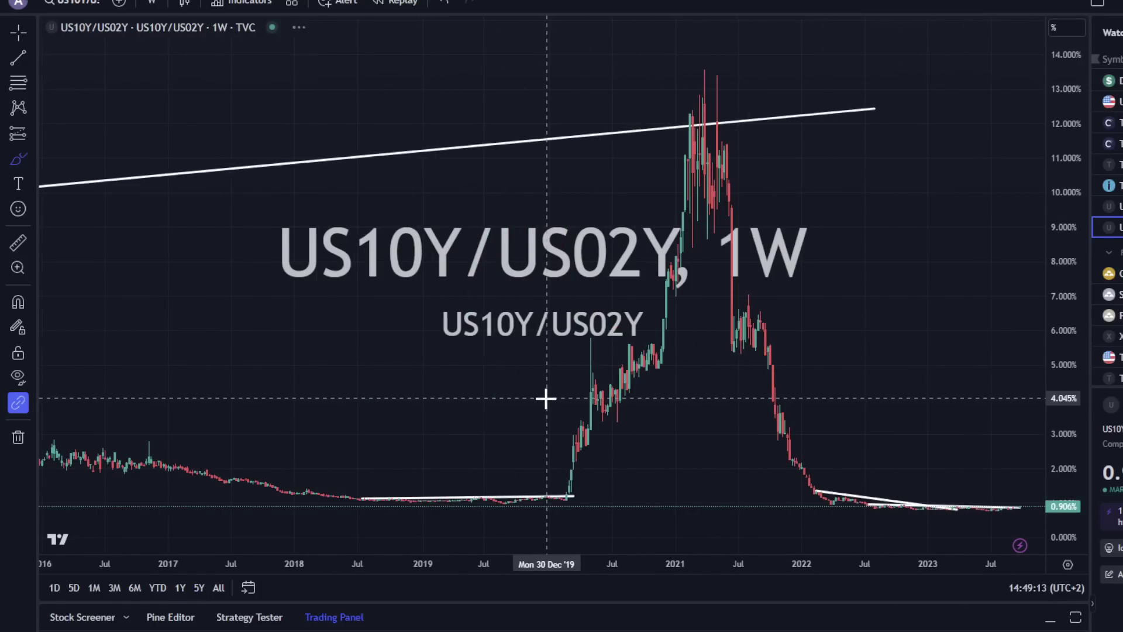
{"action": "scroll", "coordinate": [393, 457], "scroll_direction": "down", "scroll_amount": 5}
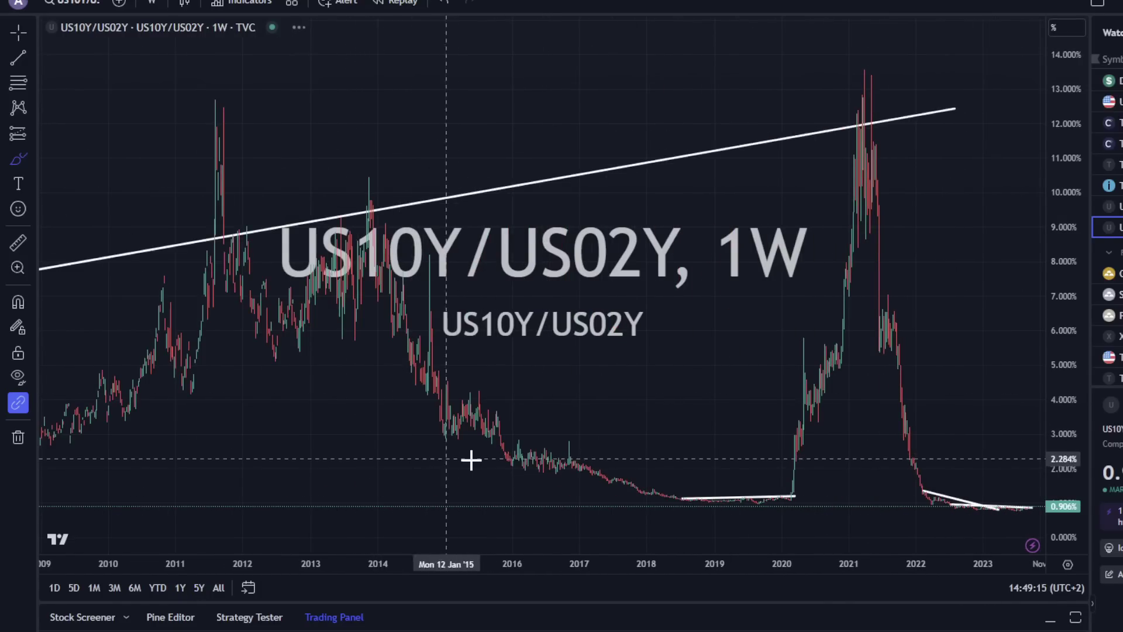
{"action": "scroll", "coordinate": [673, 377], "scroll_direction": "up", "scroll_amount": 10}
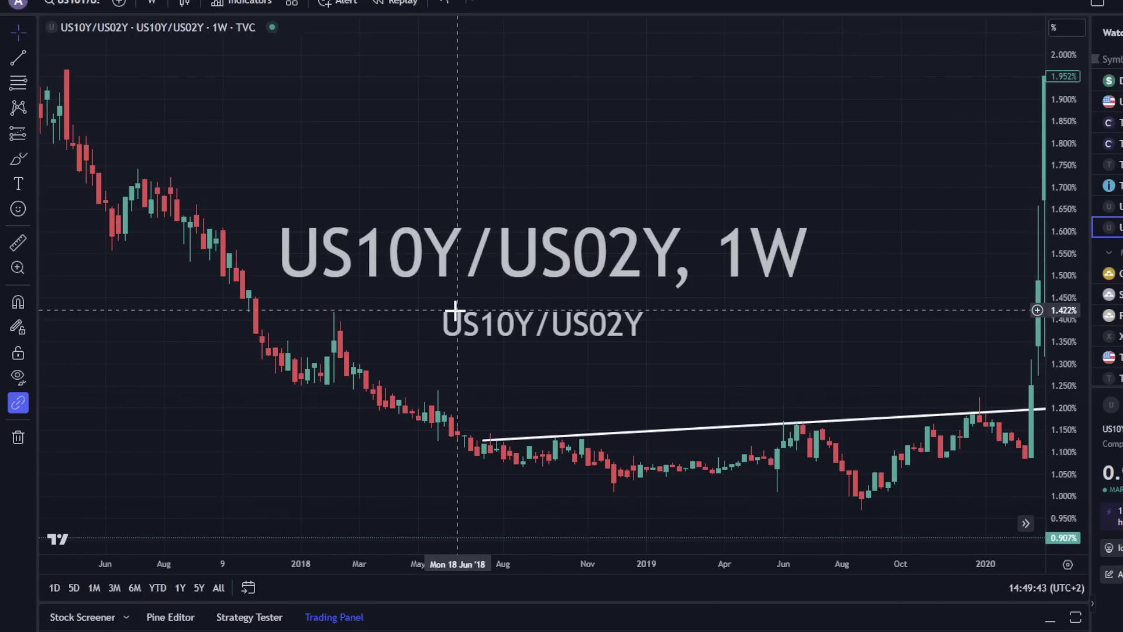
{"action": "scroll", "coordinate": [267, 345], "scroll_direction": "left", "scroll_amount": 10}
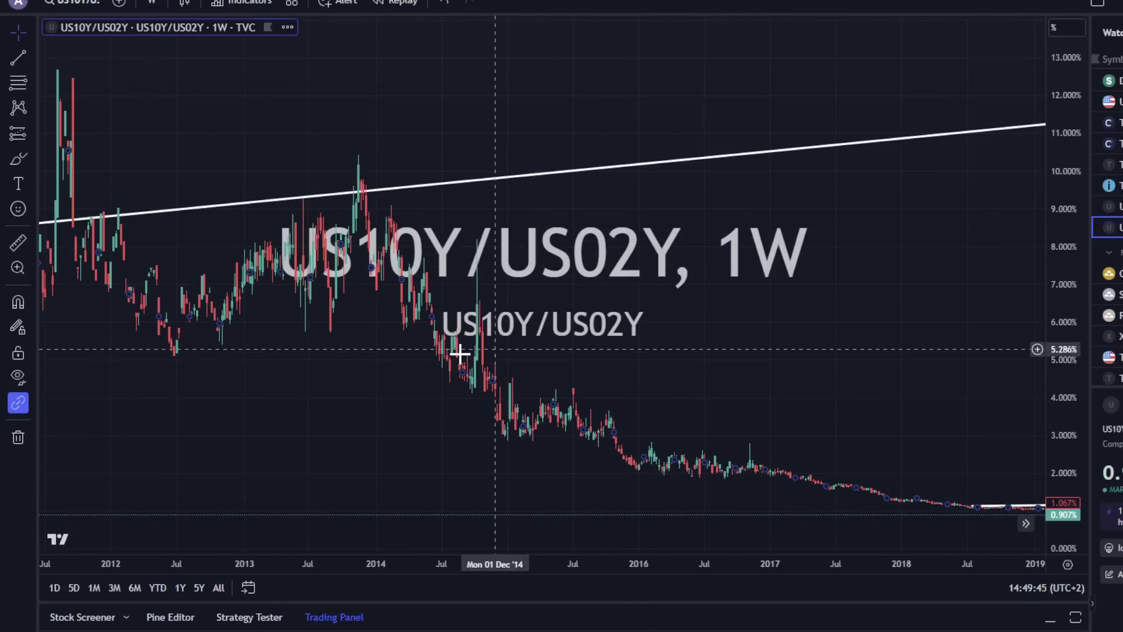
{"action": "scroll", "coordinate": [499, 379], "scroll_direction": "left", "scroll_amount": 10}
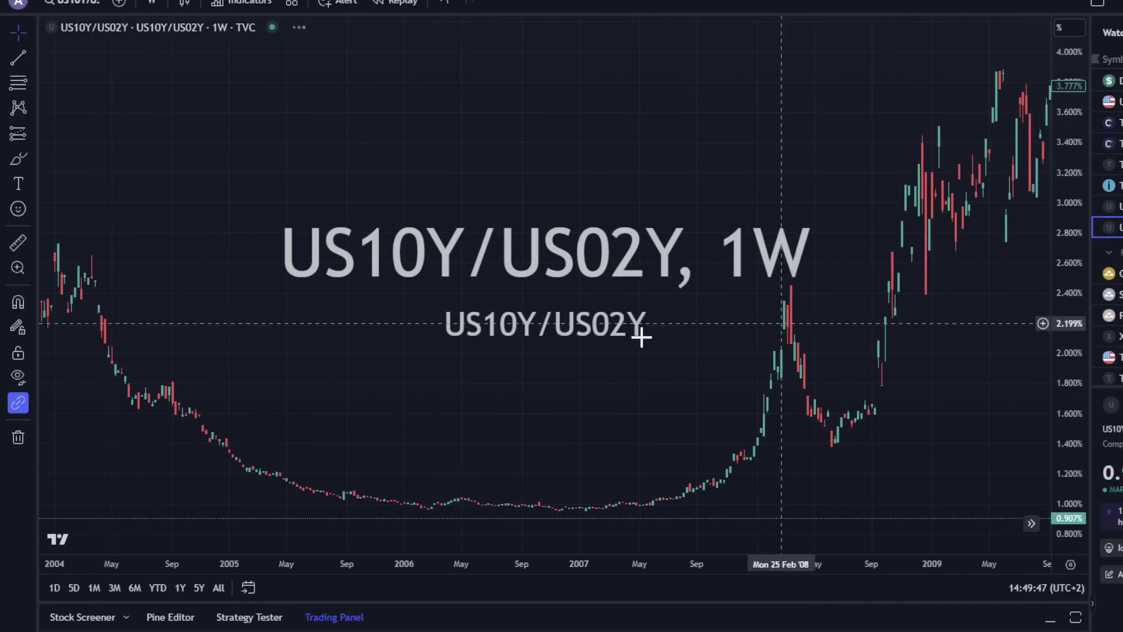
{"action": "scroll", "coordinate": [655, 326], "scroll_direction": "left", "scroll_amount": 8}
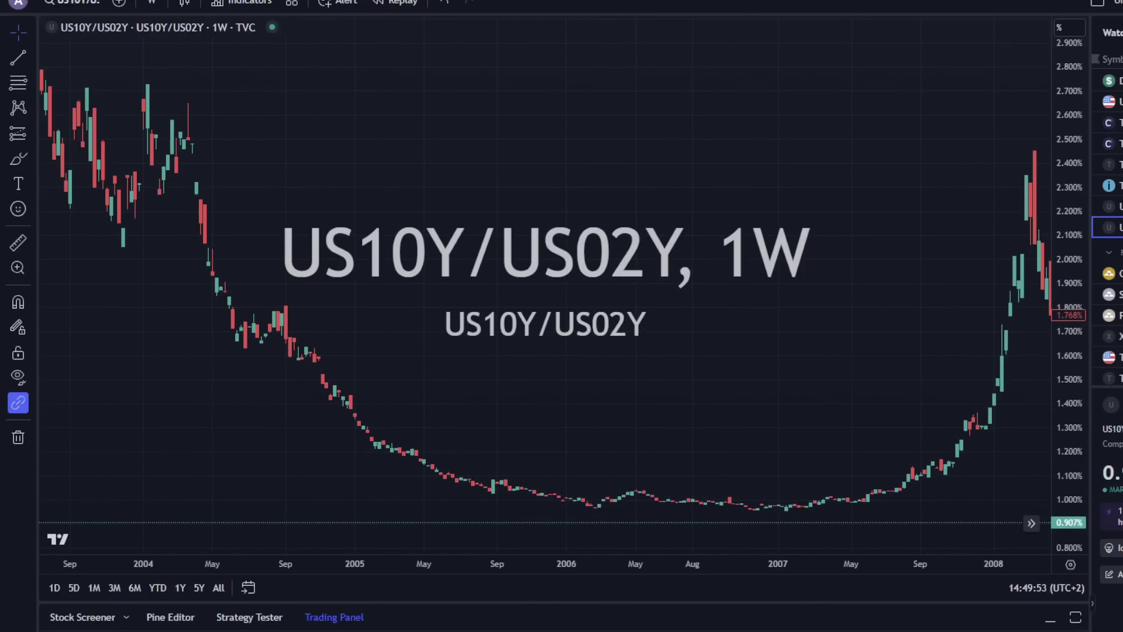
Brush a curved arrow under the ratio's rounded bottom from late 2004 to the end of 2007, and undo it
{"action": "left_click", "coordinate": [18, 159]}
{"action": "mouse_move", "coordinate": [297, 408]}
{"action": "left_mouse_down"}
{"action": "mouse_move", "coordinate": [429, 479]}
{"action": "mouse_move", "coordinate": [810, 509]}
{"action": "mouse_move", "coordinate": [977, 462]}
{"action": "mouse_move", "coordinate": [997, 438]}
{"action": "mouse_move", "coordinate": [994, 475]}
{"action": "left_mouse_up"}
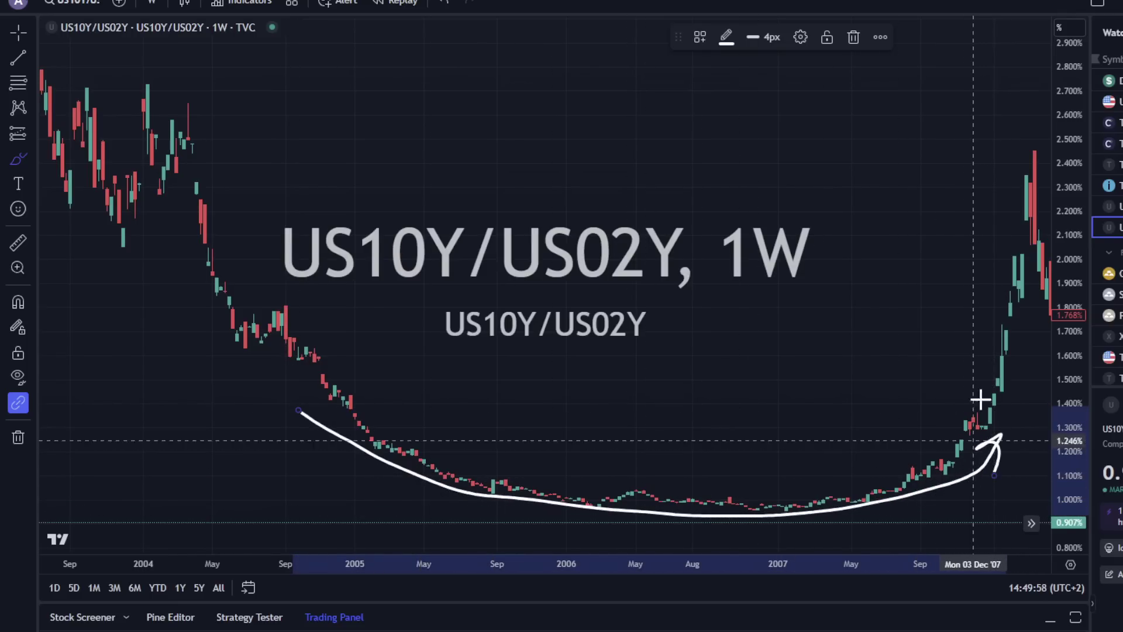
{"action": "left_click", "coordinate": [443, 3]}
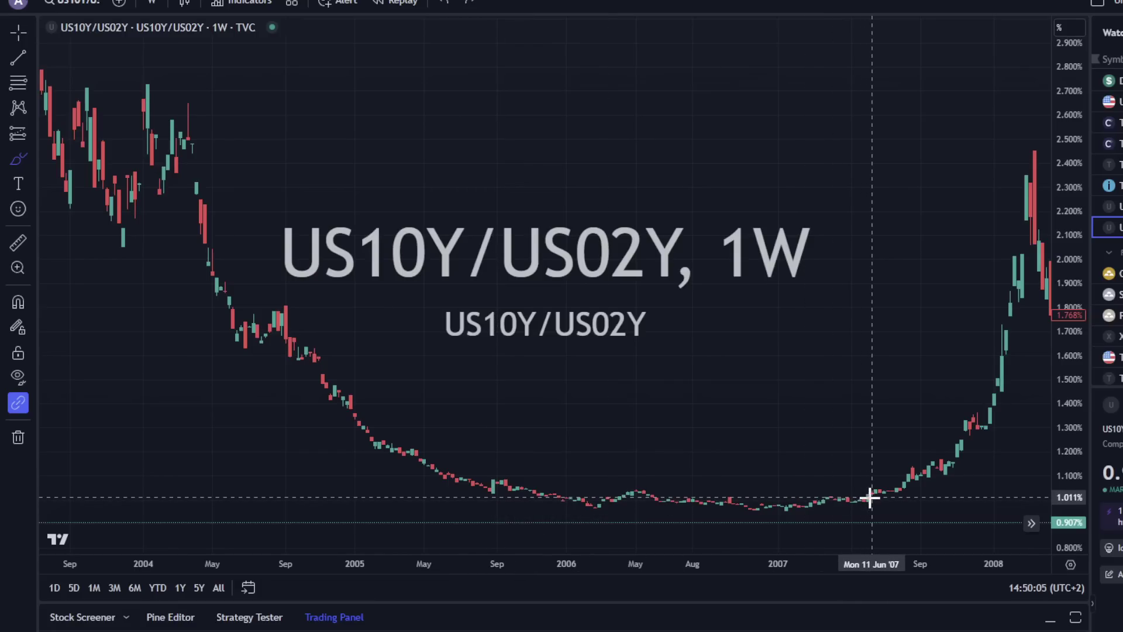
Circle the 2007 rise and the 2005 decline, undo both loops, and brush and undo a box around the 2005–2007 trough
{"action": "mouse_move", "coordinate": [939, 452]}
{"action": "left_mouse_down"}
{"action": "mouse_move", "coordinate": [865, 459]}
{"action": "mouse_move", "coordinate": [855, 519]}
{"action": "mouse_move", "coordinate": [974, 451]}
{"action": "left_mouse_up"}
{"action": "mouse_move", "coordinate": [476, 442]}
{"action": "left_mouse_down"}
{"action": "mouse_move", "coordinate": [433, 441]}
{"action": "mouse_move", "coordinate": [528, 502]}
{"action": "mouse_move", "coordinate": [442, 431]}
{"action": "left_mouse_up"}
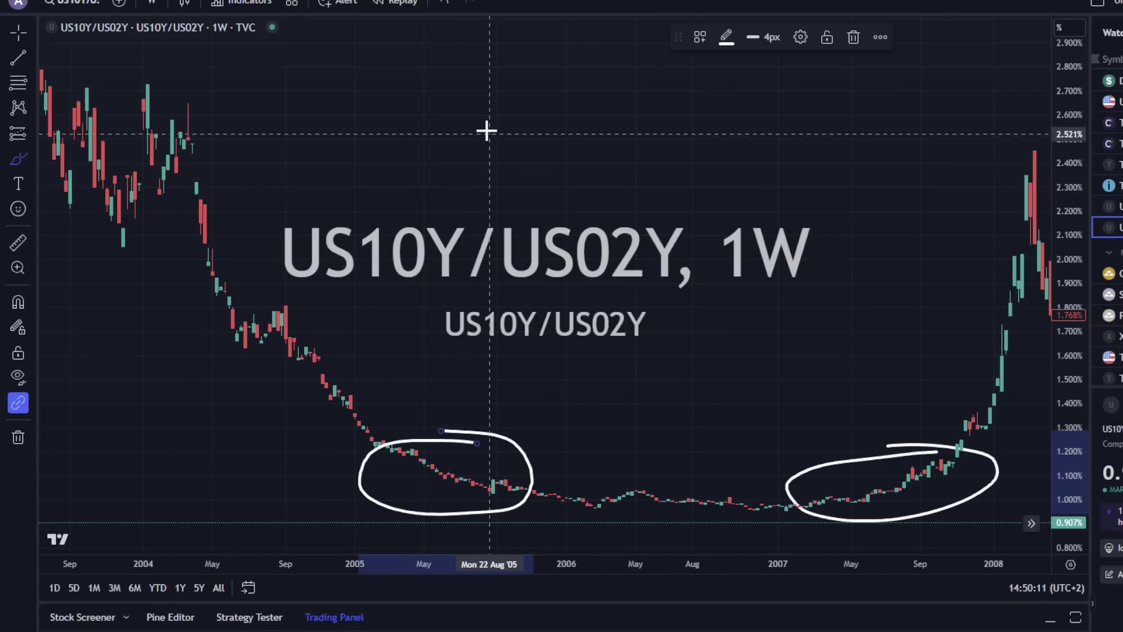
{"action": "left_click", "coordinate": [442, 3]}
{"action": "left_click", "coordinate": [443, 4]}
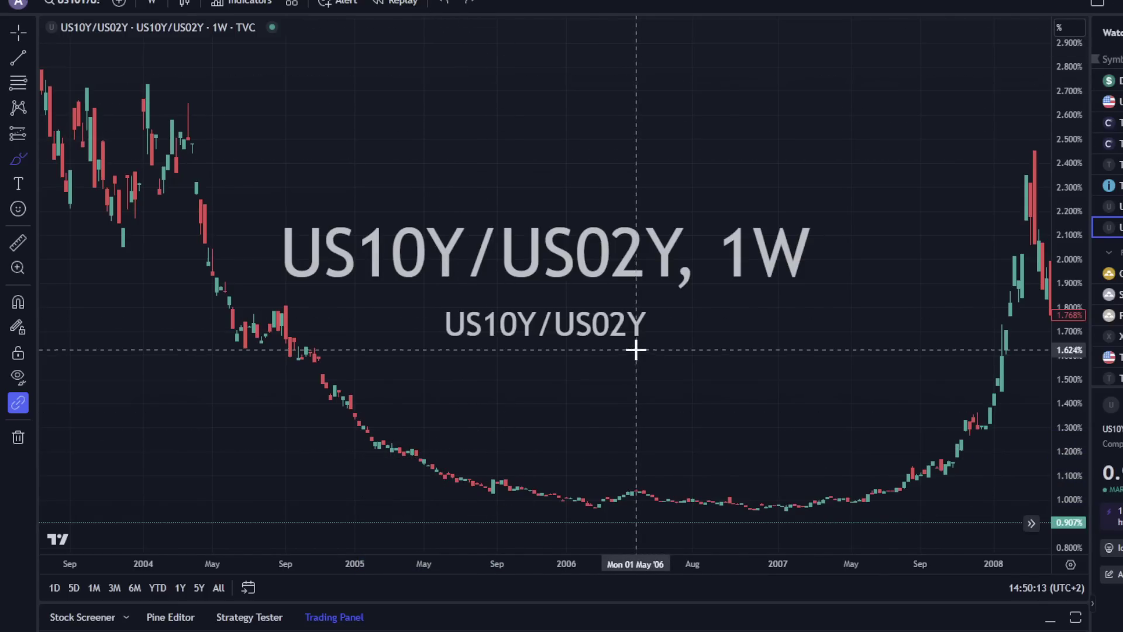
{"action": "mouse_move", "coordinate": [1018, 427]}
{"action": "left_mouse_down"}
{"action": "mouse_move", "coordinate": [359, 436]}
{"action": "mouse_move", "coordinate": [363, 511]}
{"action": "mouse_move", "coordinate": [457, 529]}
{"action": "mouse_move", "coordinate": [842, 529]}
{"action": "mouse_move", "coordinate": [1020, 501]}
{"action": "mouse_move", "coordinate": [1020, 428]}
{"action": "left_mouse_up"}
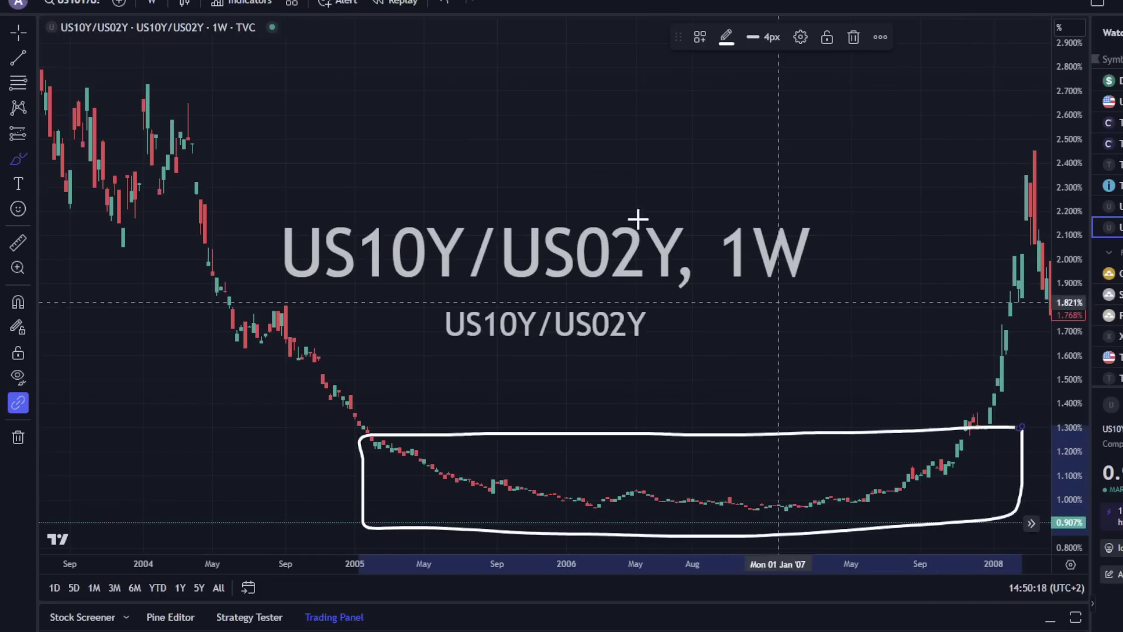
{"action": "left_click", "coordinate": [443, 5]}
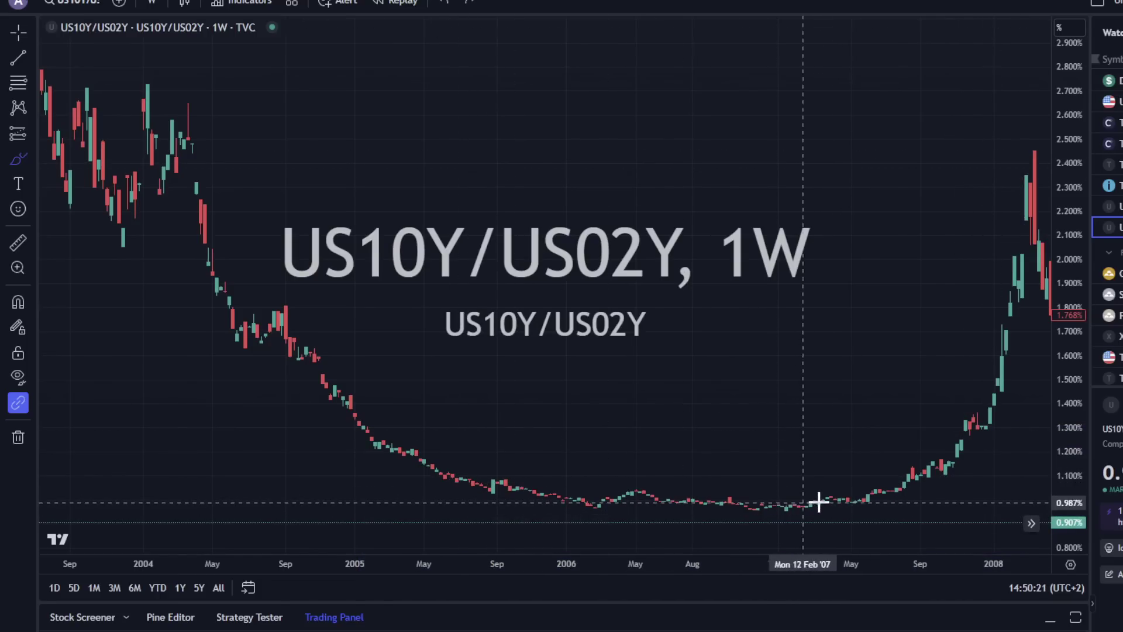
Brush a rising arrow along the ratio's 2007 upturn and a box around it, and undo both
{"action": "mouse_move", "coordinate": [788, 509]}
{"action": "left_mouse_down"}
{"action": "mouse_move", "coordinate": [933, 458]}
{"action": "mouse_move", "coordinate": [937, 486]}
{"action": "left_mouse_up"}
{"action": "mouse_move", "coordinate": [991, 439]}
{"action": "left_mouse_down"}
{"action": "mouse_move", "coordinate": [762, 446]}
{"action": "mouse_move", "coordinate": [732, 519]}
{"action": "mouse_move", "coordinate": [971, 520]}
{"action": "mouse_move", "coordinate": [992, 440]}
{"action": "left_mouse_up"}
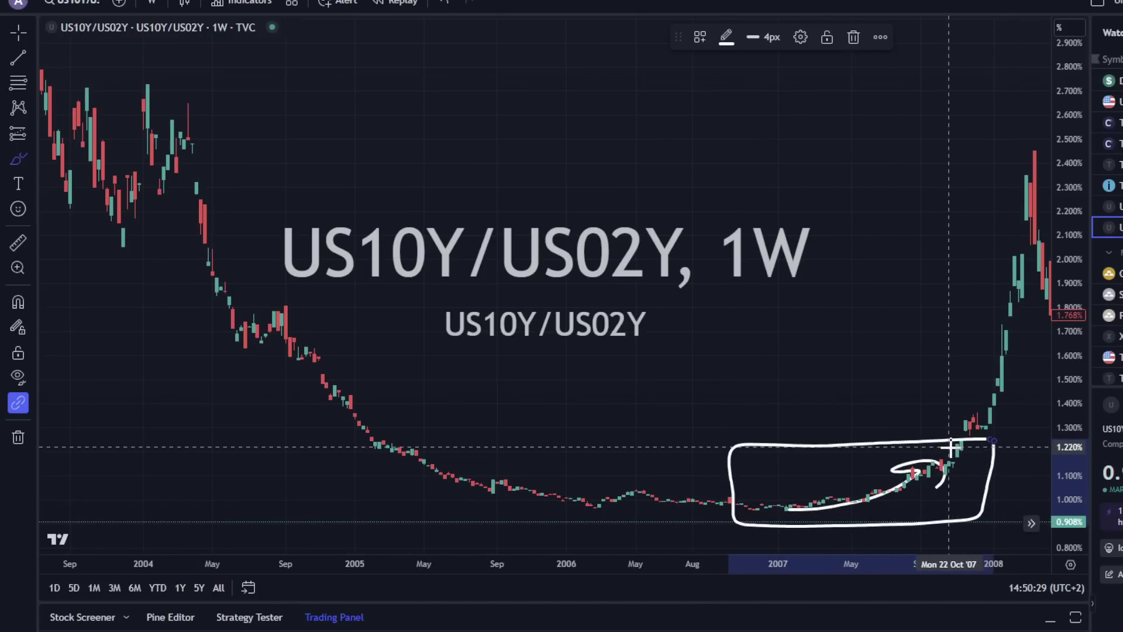
{"action": "left_click", "coordinate": [441, 4]}
{"action": "left_click", "coordinate": [441, 3]}
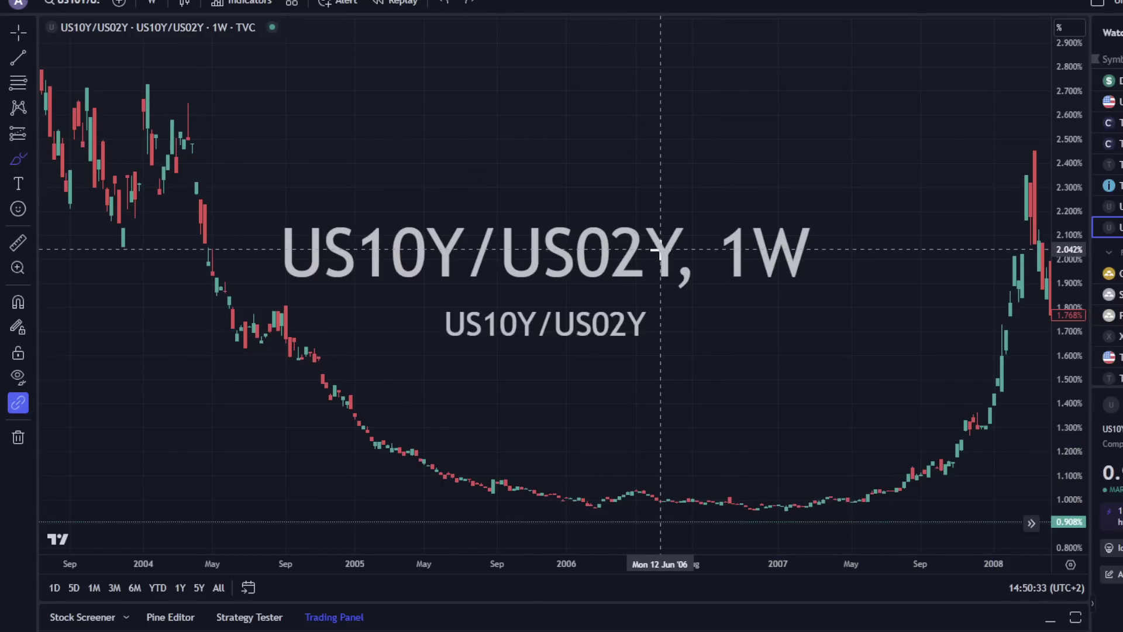
Change the chart symbol to GOLD and show its entire price history with monthly candles
{"action": "left_click", "coordinate": [93, 3]}
{"action": "type", "text": "GOLD"}
{"action": "key", "text": "Return"}
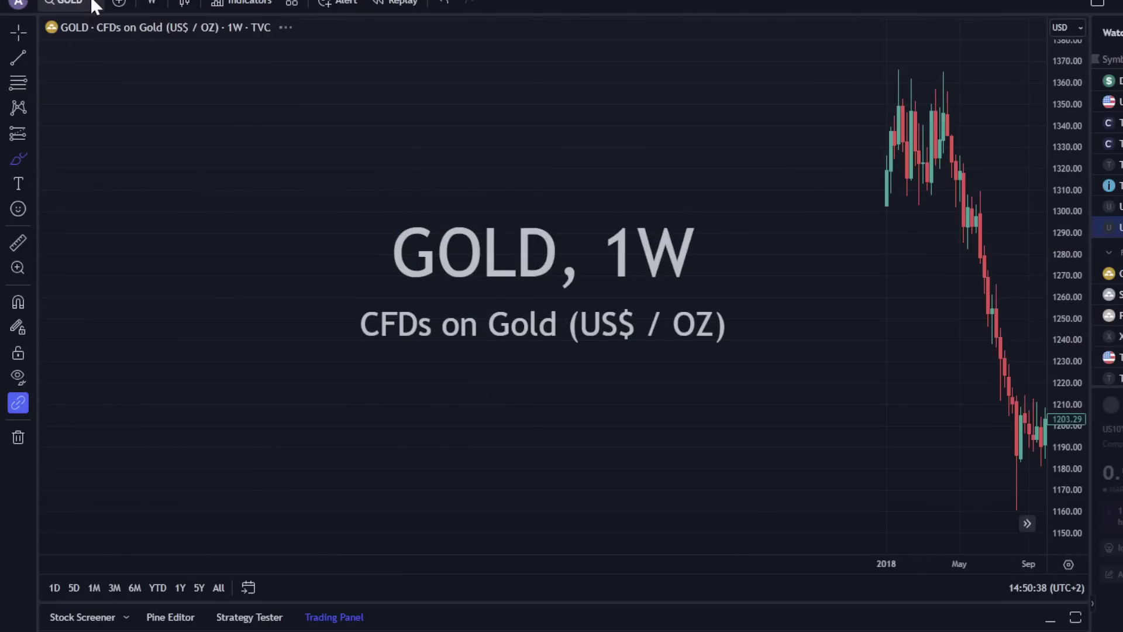
{"action": "left_click", "coordinate": [219, 587]}
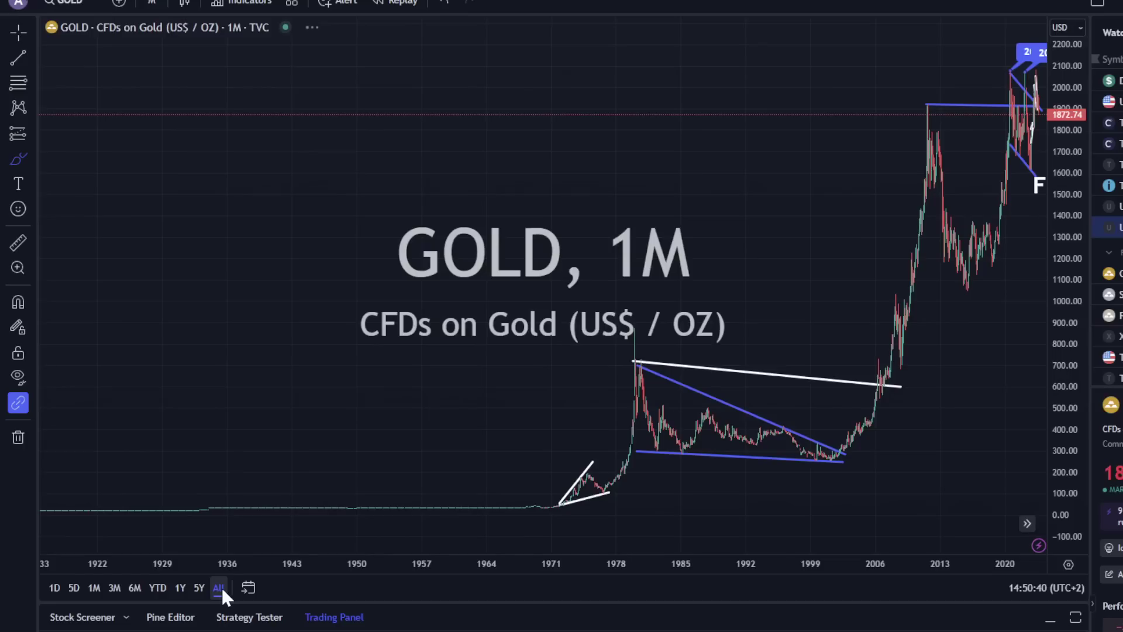
Circle gold's 2006–2007 breakout above the white trendline with the brush, and undo the loop
{"action": "scroll", "coordinate": [544, 338], "scroll_direction": "up", "scroll_amount": 5}
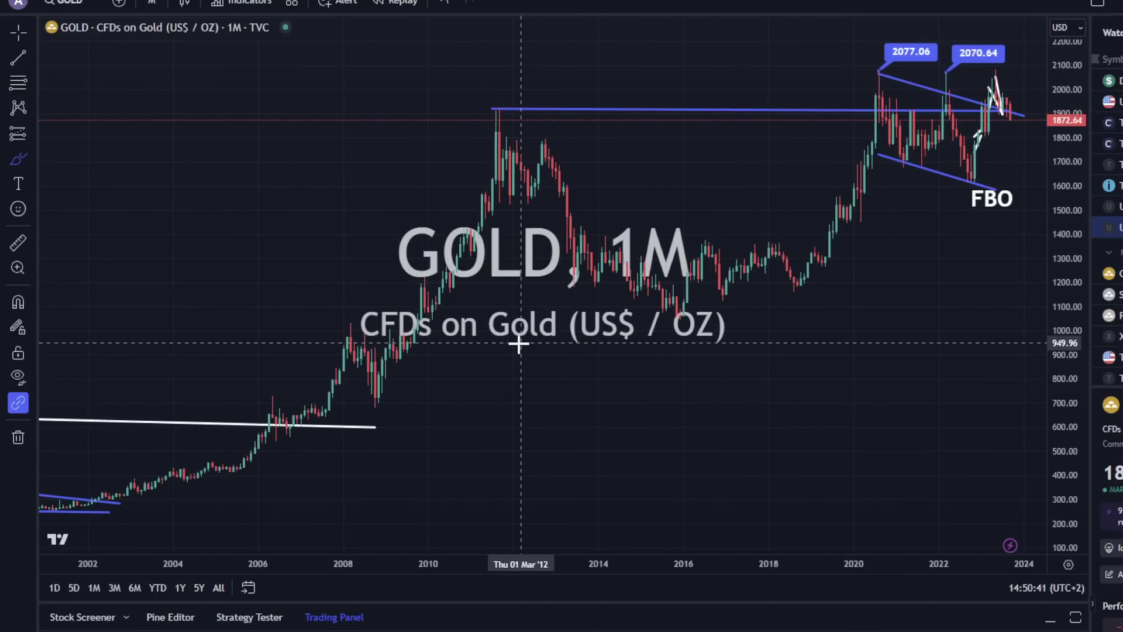
{"action": "scroll", "coordinate": [381, 324], "scroll_direction": "down", "scroll_amount": 3}
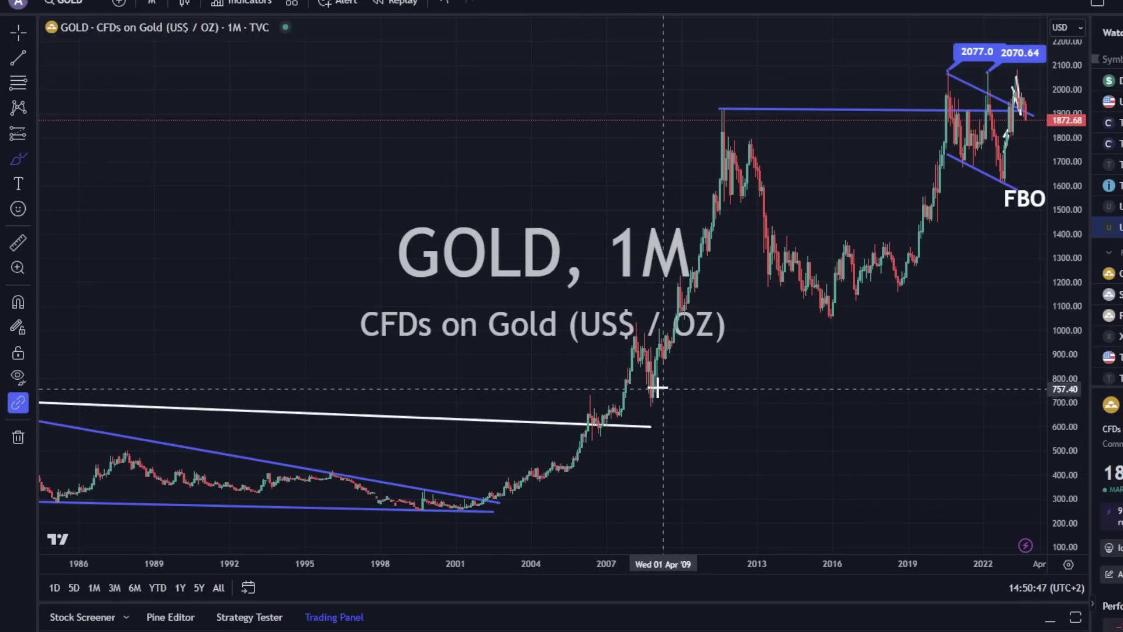
{"action": "mouse_move", "coordinate": [636, 375]}
{"action": "left_mouse_down"}
{"action": "mouse_move", "coordinate": [610, 444]}
{"action": "mouse_move", "coordinate": [597, 376]}
{"action": "left_mouse_up"}
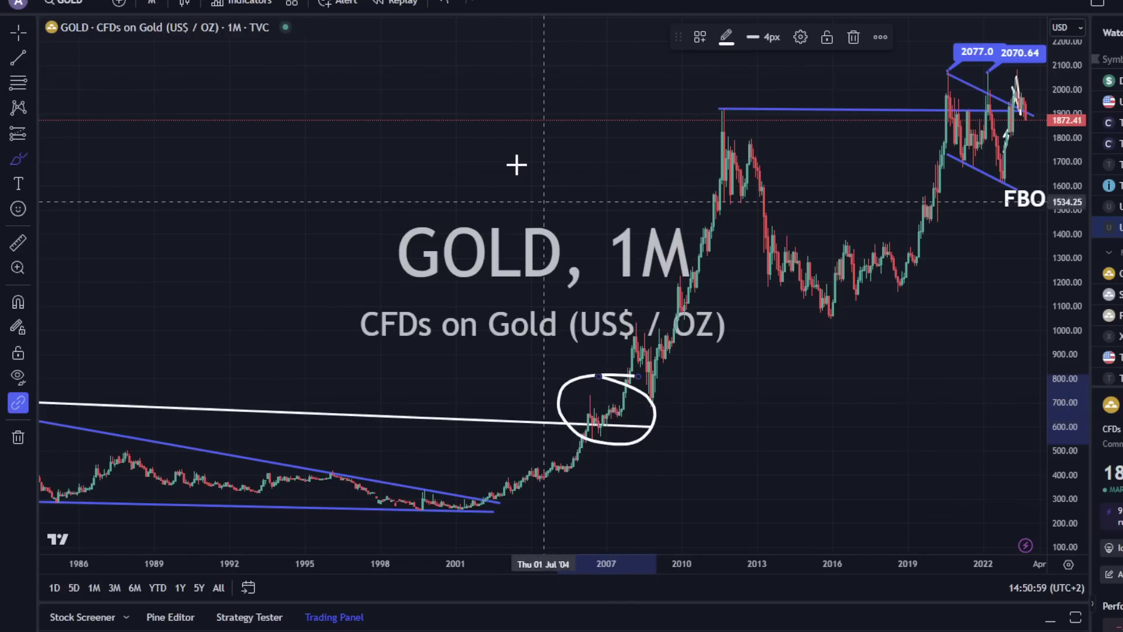
{"action": "left_click", "coordinate": [444, 8]}
Circle gold's 2006–2007 consolidation, brush a rising arrow from it to the 2011 high, circle that peak, and undo all the strokes
{"action": "mouse_move", "coordinate": [643, 408]}
{"action": "left_mouse_down"}
{"action": "mouse_move", "coordinate": [591, 401]}
{"action": "mouse_move", "coordinate": [644, 410]}
{"action": "mouse_move", "coordinate": [728, 164]}
{"action": "mouse_move", "coordinate": [740, 188]}
{"action": "left_mouse_up"}
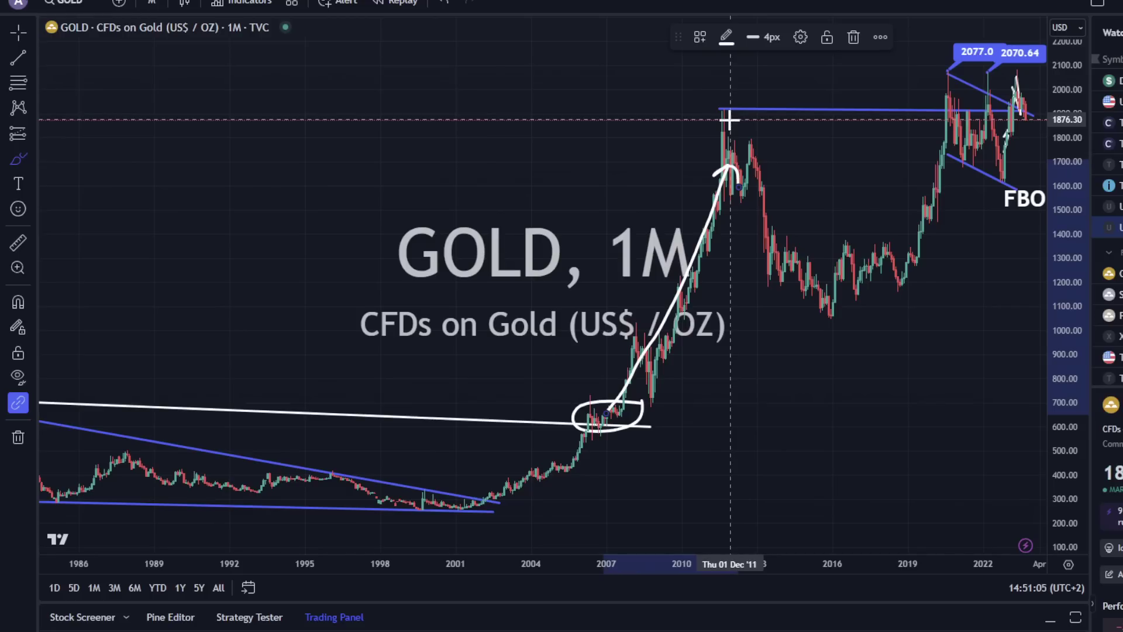
{"action": "mouse_move", "coordinate": [729, 93]}
{"action": "left_mouse_down"}
{"action": "mouse_move", "coordinate": [756, 123]}
{"action": "mouse_move", "coordinate": [730, 94]}
{"action": "left_mouse_up"}
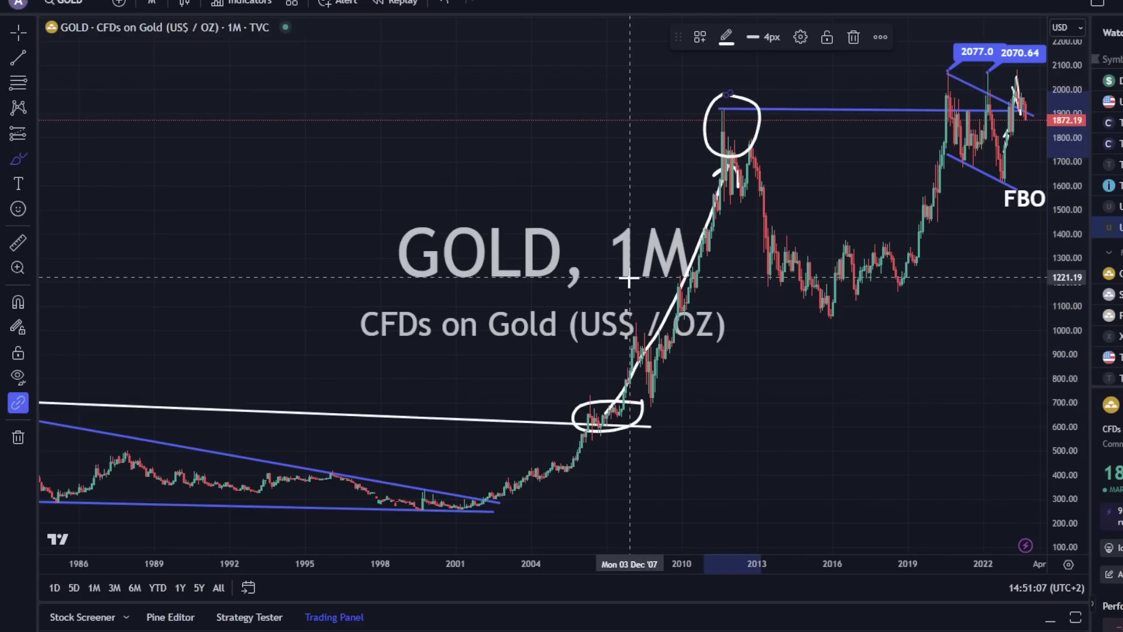
{"action": "left_click", "coordinate": [446, 3]}
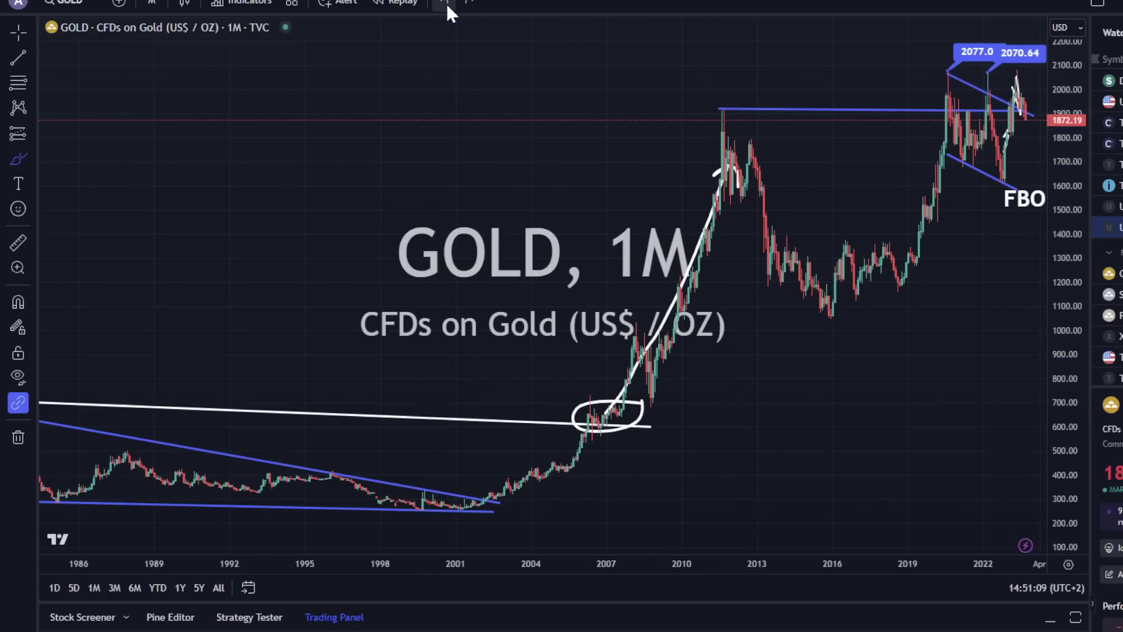
{"action": "left_click", "coordinate": [447, 5]}
{"action": "left_click", "coordinate": [447, 6]}
Change the chart symbol to WPM and show its monthly price history from 2005 onward
{"action": "left_click", "coordinate": [61, 1]}
{"action": "type", "text": "WPM"}
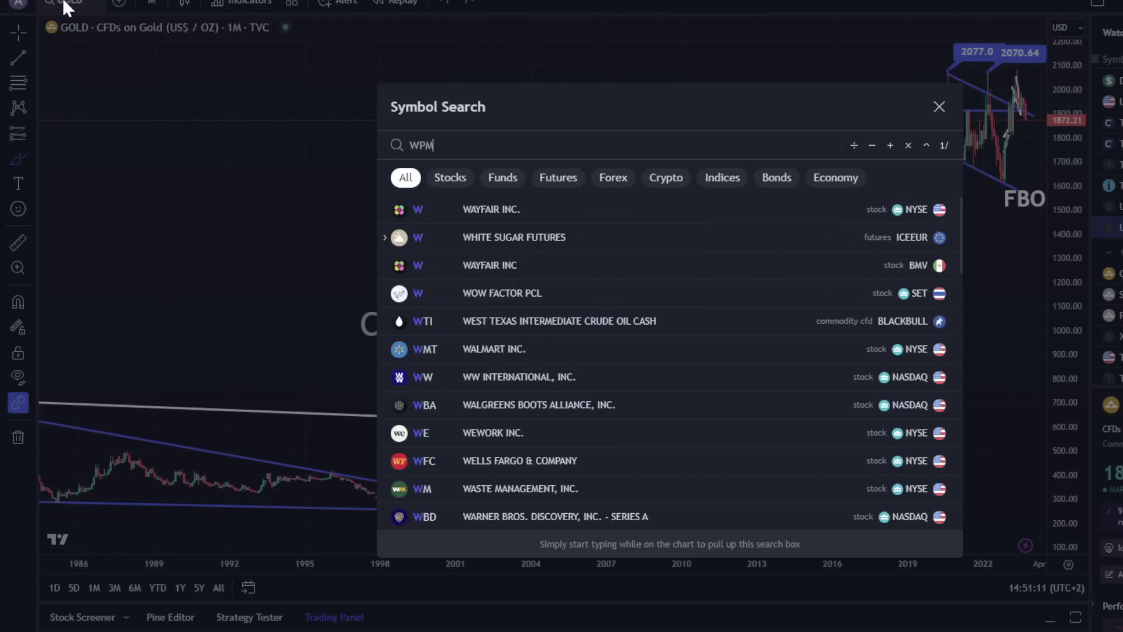
{"action": "key", "text": "Return"}
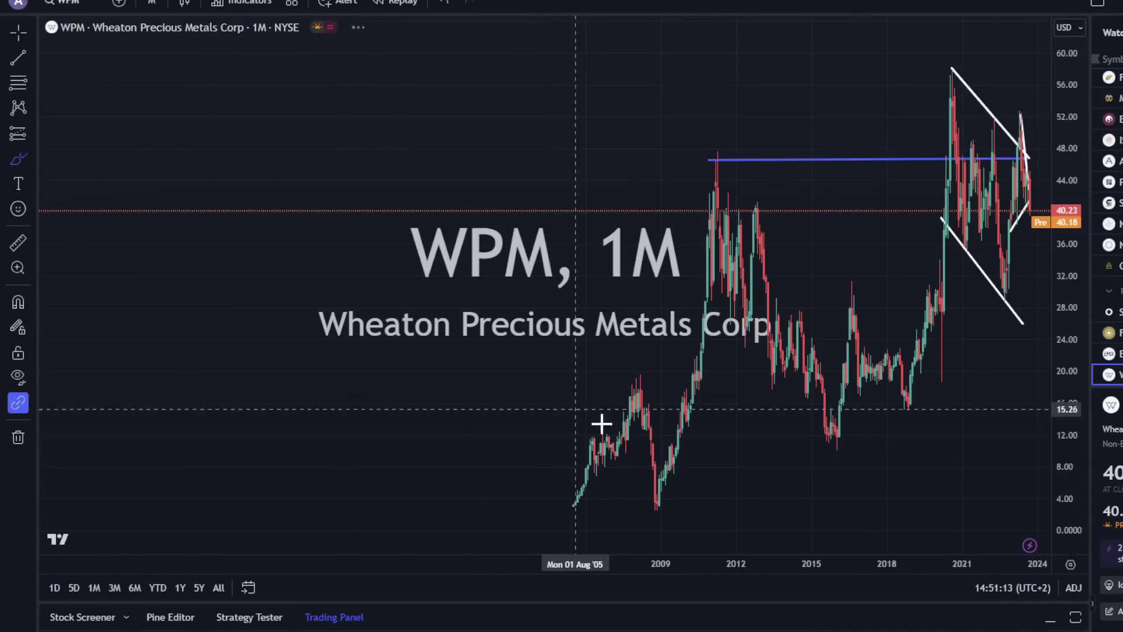
{"action": "scroll", "coordinate": [601, 426], "scroll_direction": "up", "scroll_amount": 4}
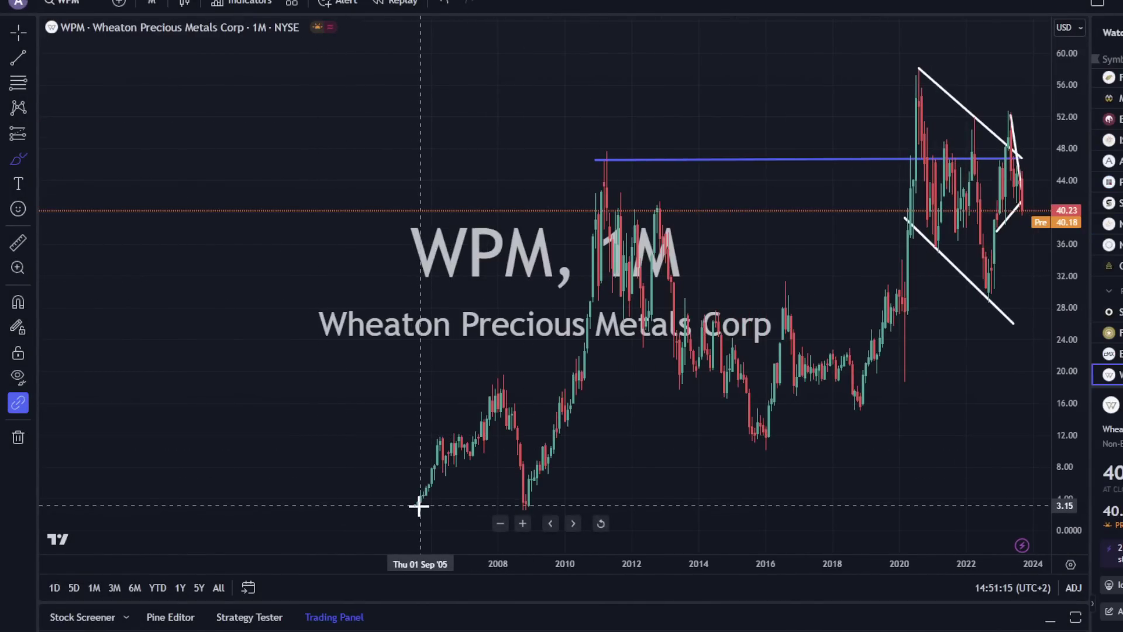
Circle WPM's 2005 starting lows and its 2011 peak with the brush, and undo both loops
{"action": "mouse_move", "coordinate": [461, 465]}
{"action": "left_mouse_down"}
{"action": "mouse_move", "coordinate": [408, 469]}
{"action": "mouse_move", "coordinate": [479, 491]}
{"action": "mouse_move", "coordinate": [465, 459]}
{"action": "left_mouse_up"}
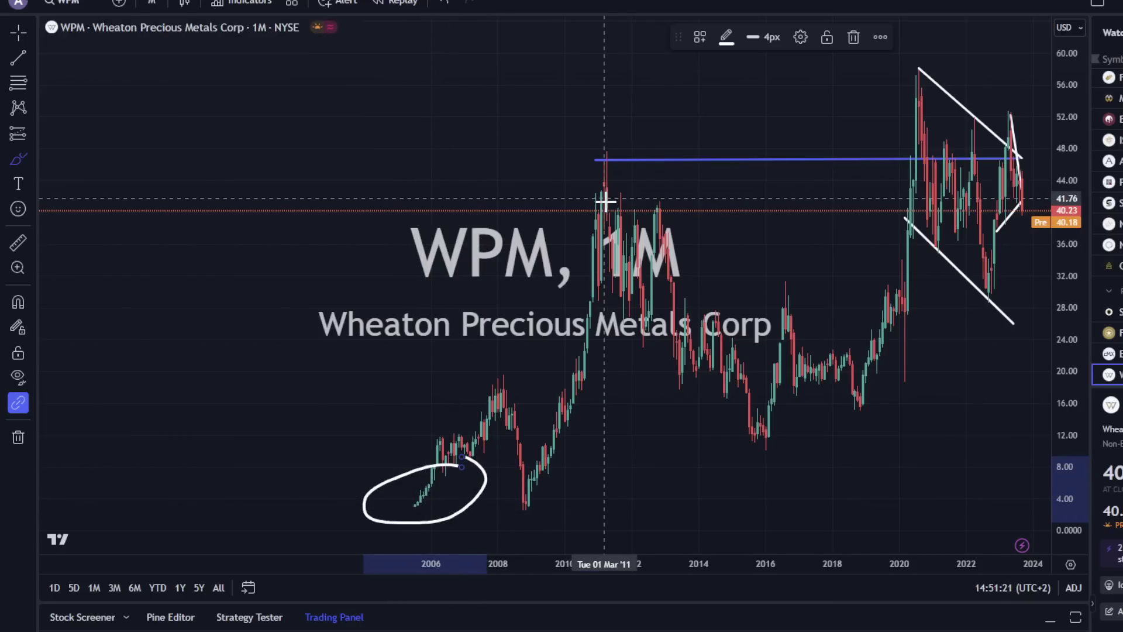
{"action": "left_click_drag", "start_coordinate": [626, 160], "coordinate": [585, 150]}
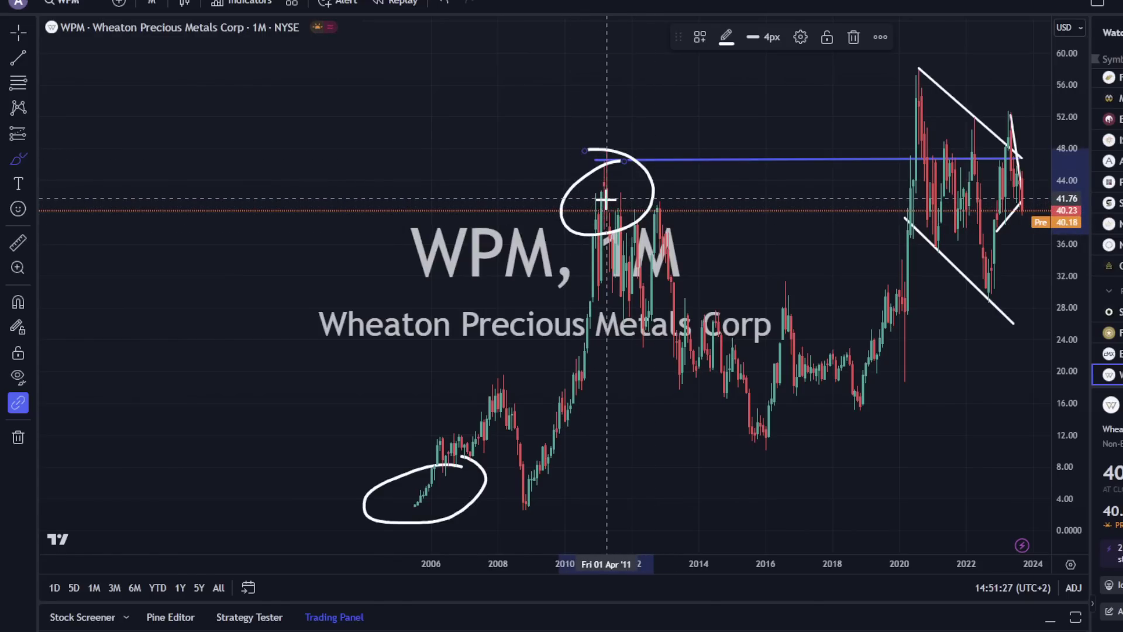
{"action": "left_click", "coordinate": [445, 1]}
{"action": "left_click", "coordinate": [445, 2]}
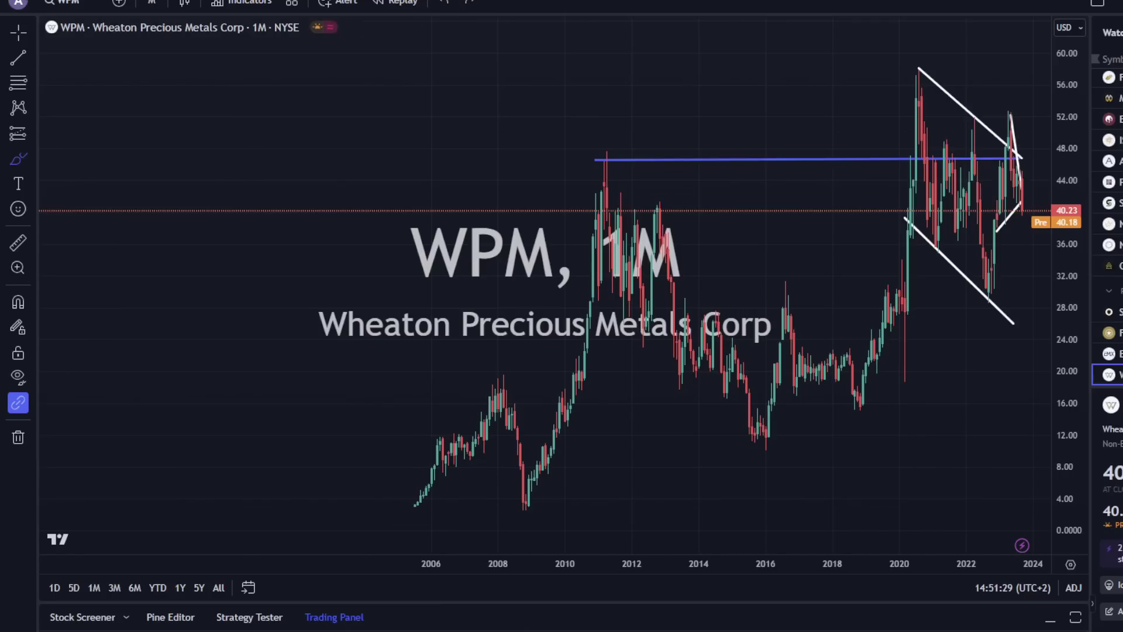